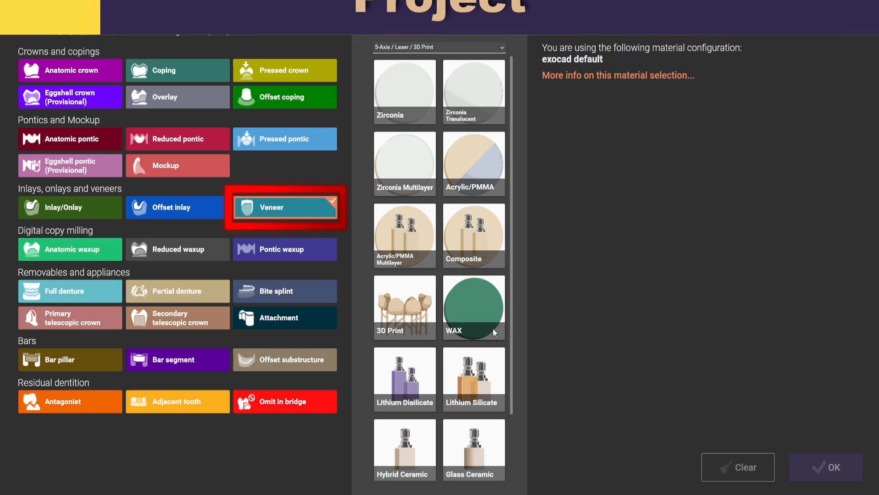
# Assign WAX to the tooth 15 veneer, set its minimal thickness to 0.3 mm, request a pre-op model scan and confirm
pyautogui.click(471, 306)
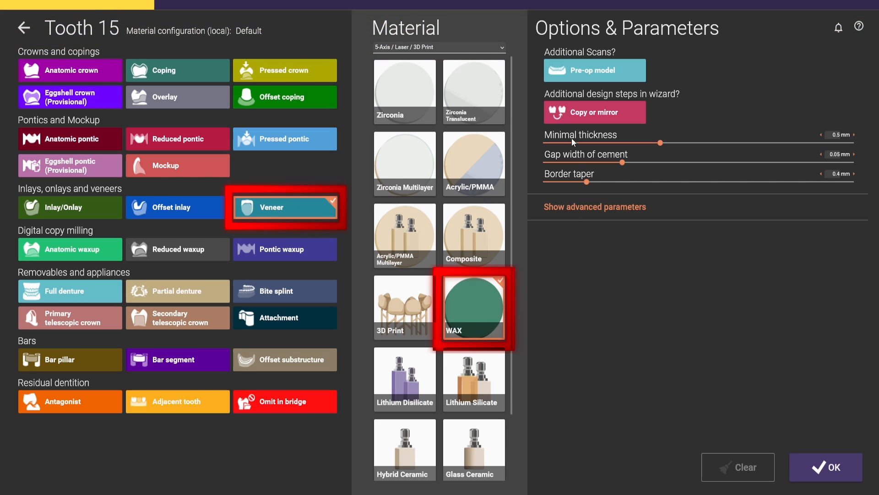
pyautogui.moveTo(661, 143); pyautogui.dragTo(542, 146)
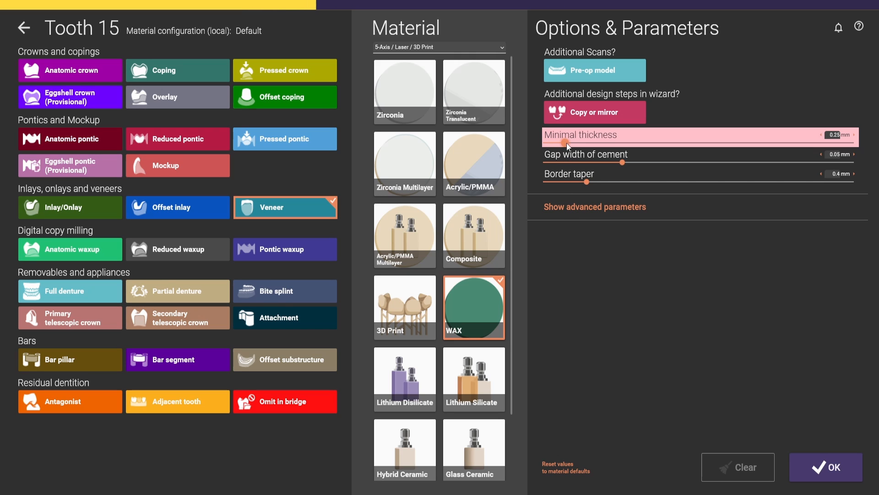
pyautogui.moveTo(583, 145); pyautogui.dragTo(584, 144)
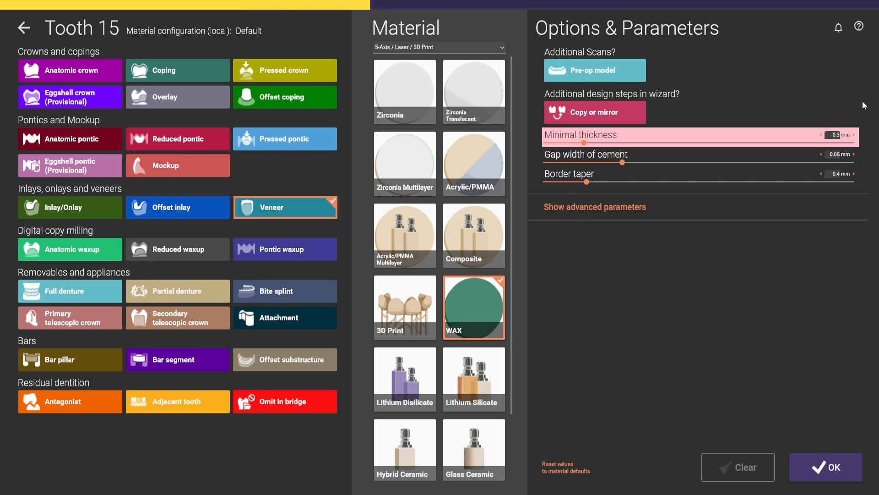
pyautogui.click(583, 70)
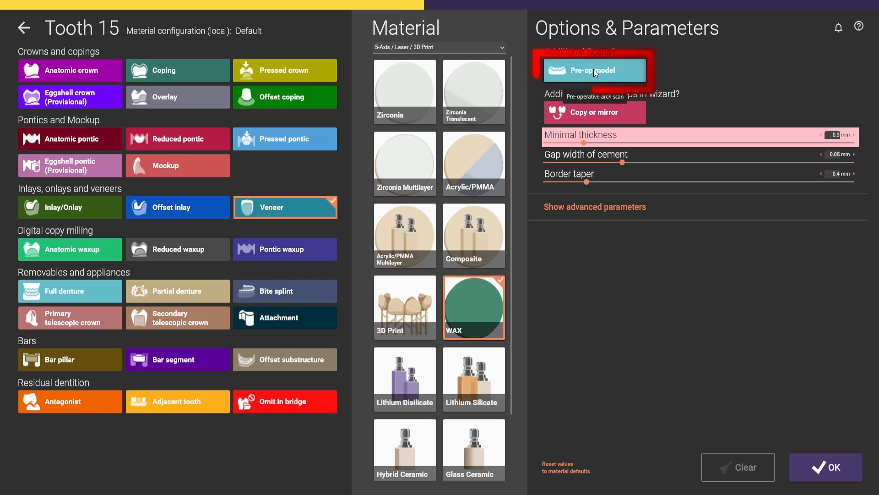
pyautogui.click(836, 471)
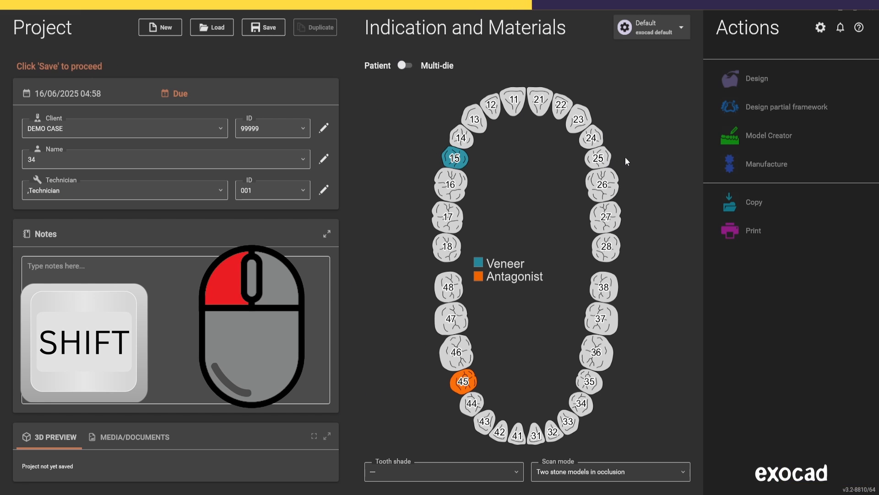
# Extend the tooth 15 veneer definition across the upper arch to tooth 25 and save the project
pyautogui.keyDown('shift'); pyautogui.click(603, 161); pyautogui.keyUp('shift')
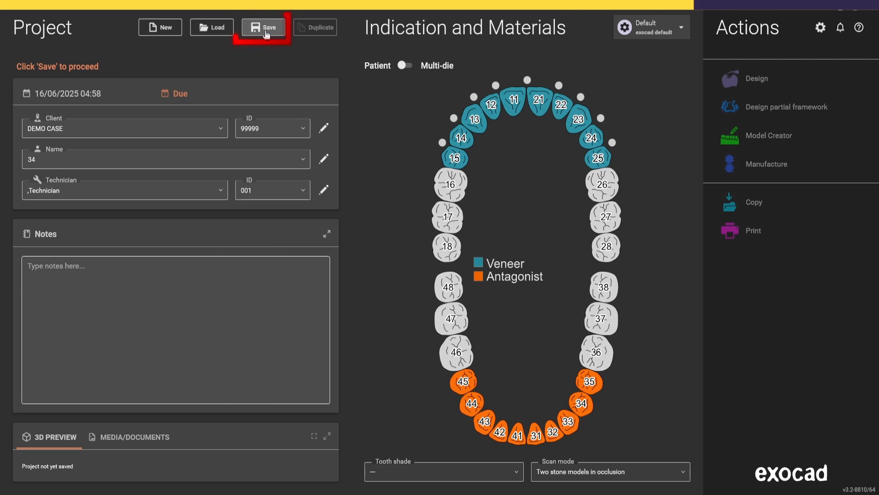
pyautogui.click(266, 29)
# Open the saved project in Design and accept the occlusal orientation of the scan data
pyautogui.click(771, 82)
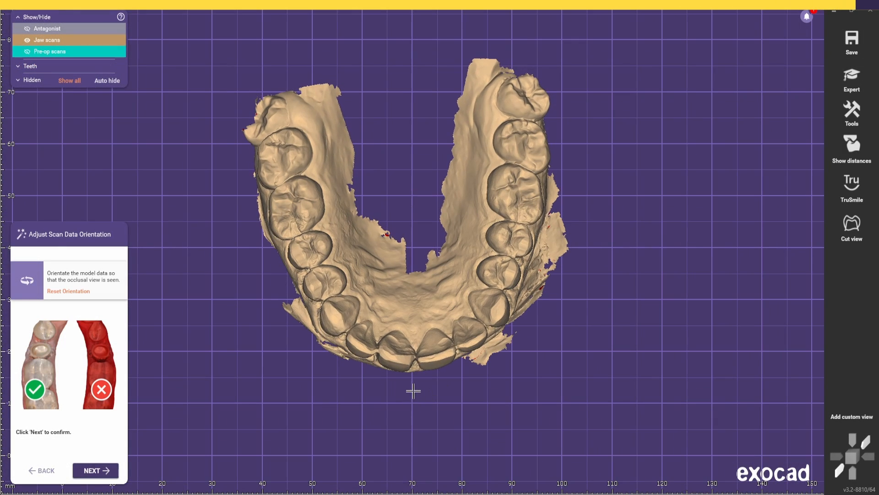
pyautogui.click(94, 470)
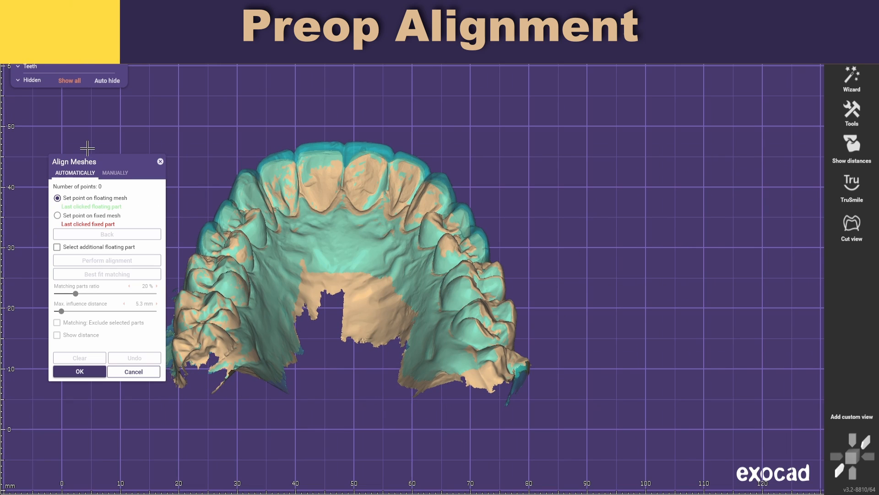
# Manually move the pre-op scan beside the jaw scan and mark a first matching point pair on a first molar for automatic alignment
pyautogui.click(122, 173)
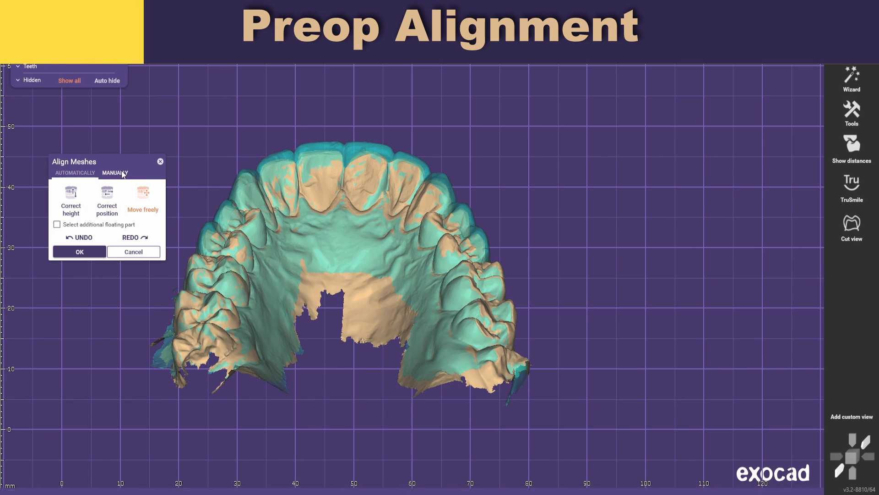
pyautogui.moveTo(373, 227); pyautogui.dragTo(730, 218)
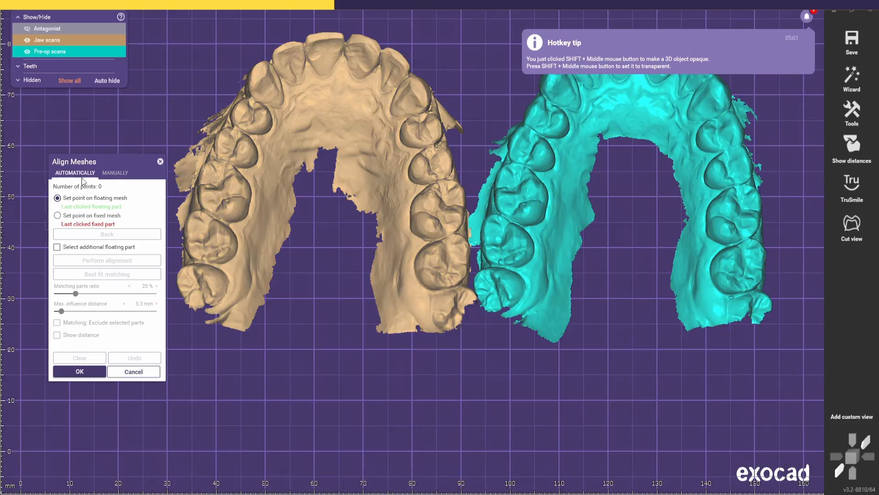
pyautogui.scroll(3, 527, 229)
pyautogui.click(534, 161)
pyautogui.scroll(-6, 270, 245)
pyautogui.click(191, 206)
pyautogui.scroll(4, 192, 205)
pyautogui.scroll(1, 549, 238)
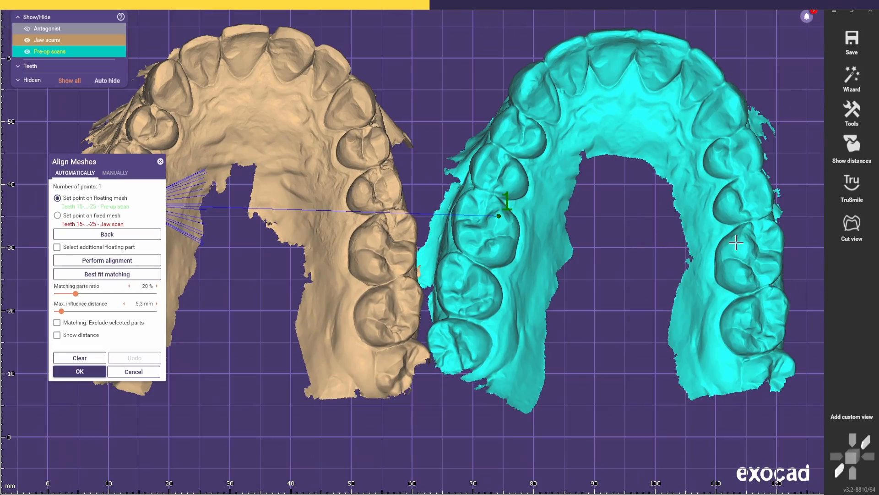
# Add matching point pairs 2 and 3 on the opposite first molar and the second molar behind point 1
pyautogui.click(739, 243)
pyautogui.click(378, 231)
pyautogui.click(479, 280)
pyautogui.scroll(1, 383, 316)
pyautogui.scroll(-2, 383, 316)
pyautogui.click(209, 288)
pyautogui.scroll(-3, 517, 316)
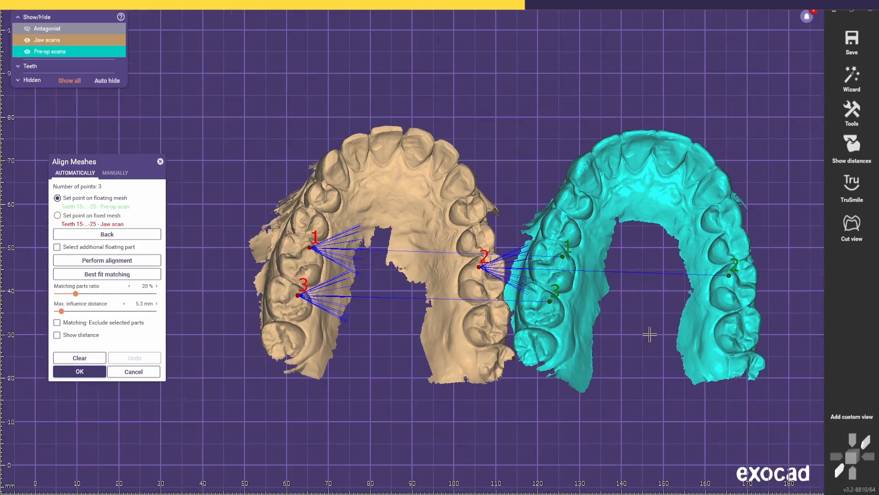
# Add matching point pairs 4 to 6 on the remaining second molar and both first premolars of the two scans
pyautogui.scroll(3, 649, 335)
pyautogui.click(765, 322)
pyautogui.click(430, 311)
pyautogui.click(733, 174)
pyautogui.click(395, 163)
pyautogui.click(570, 153)
pyautogui.click(233, 143)
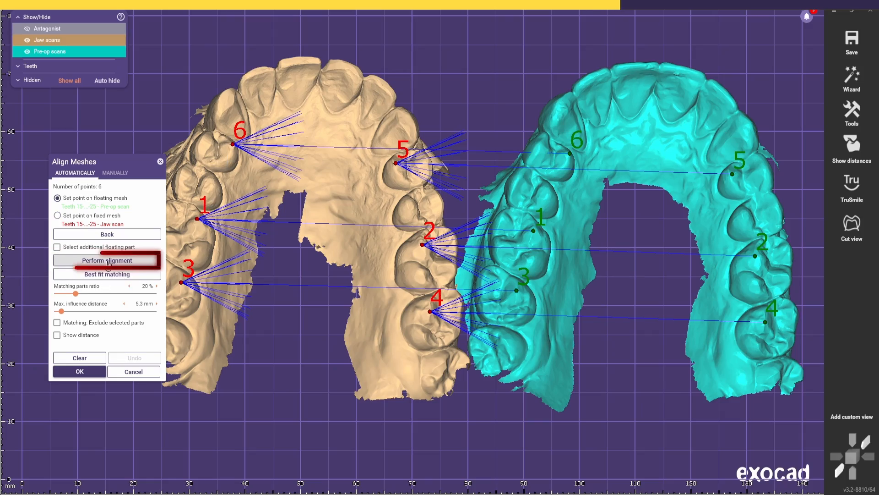
# Align the pre-op scan to the jaw scan from the point pairs and refine it with best fit matching
pyautogui.click(108, 262)
pyautogui.click(107, 274)
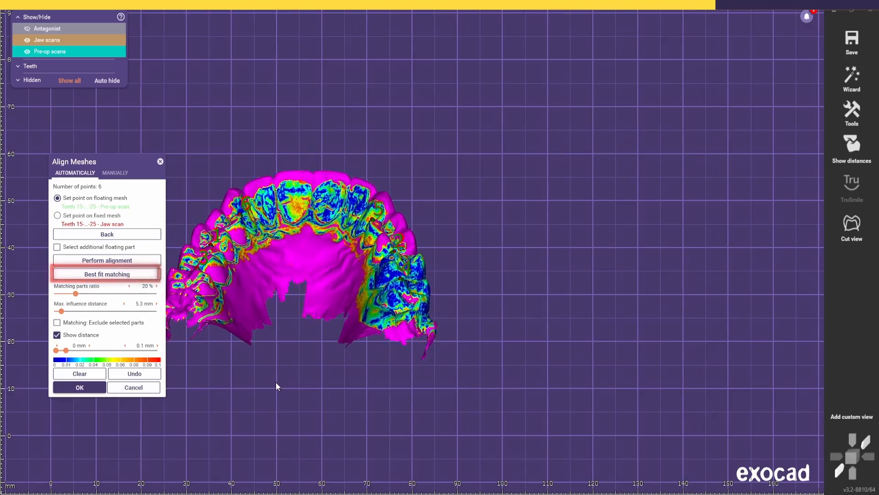
pyautogui.scroll(2, 276, 383)
pyautogui.moveTo(276, 382); pyautogui.dragTo(364, 340, button='right')
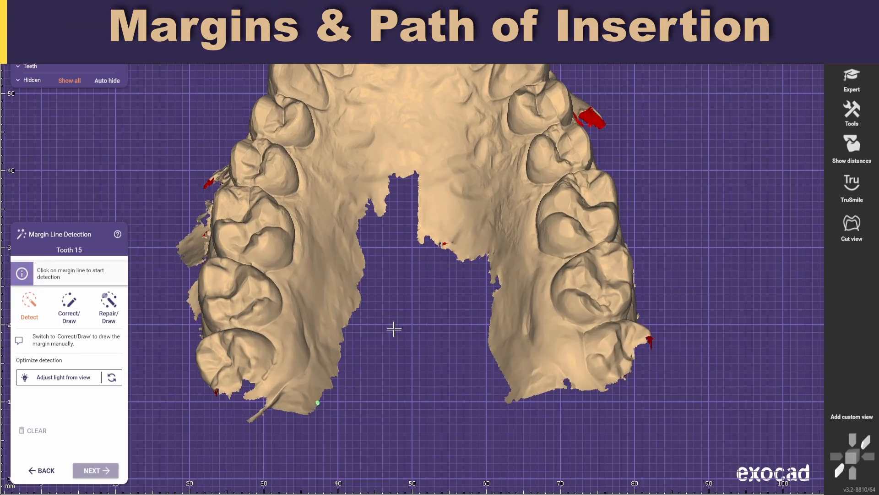
# Draw the first part of the tooth 15 margin with the Correct/Draw free mode, along the lingual edge of the preparation
pyautogui.scroll(3, 347, 288)
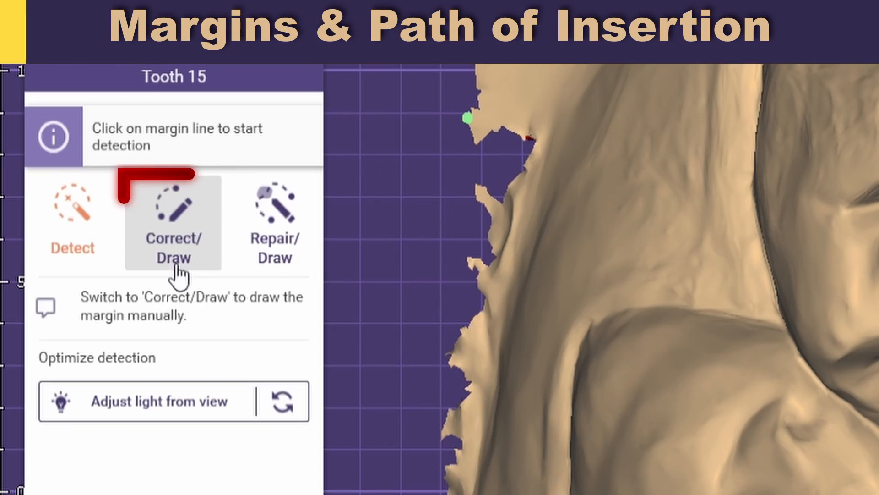
pyautogui.click(69, 311)
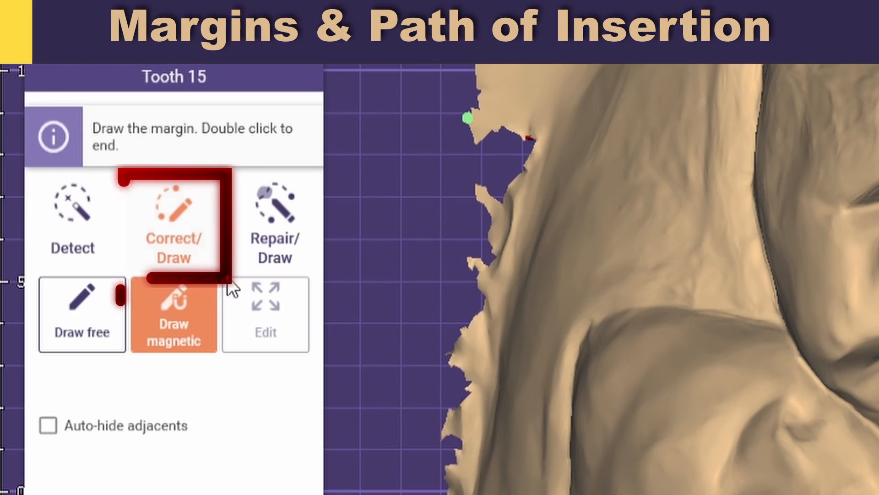
pyautogui.click(101, 335)
pyautogui.scroll(-2, 628, 62)
pyautogui.scroll(5, 778, 69)
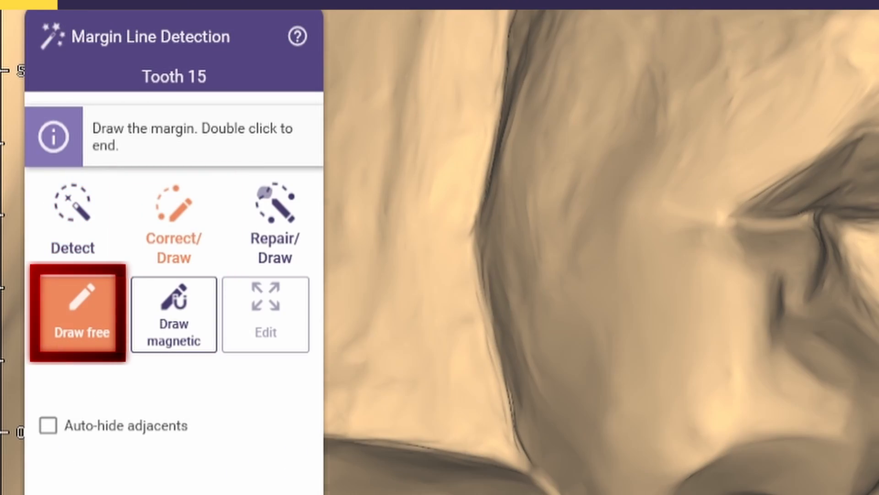
pyautogui.click(408, 186)
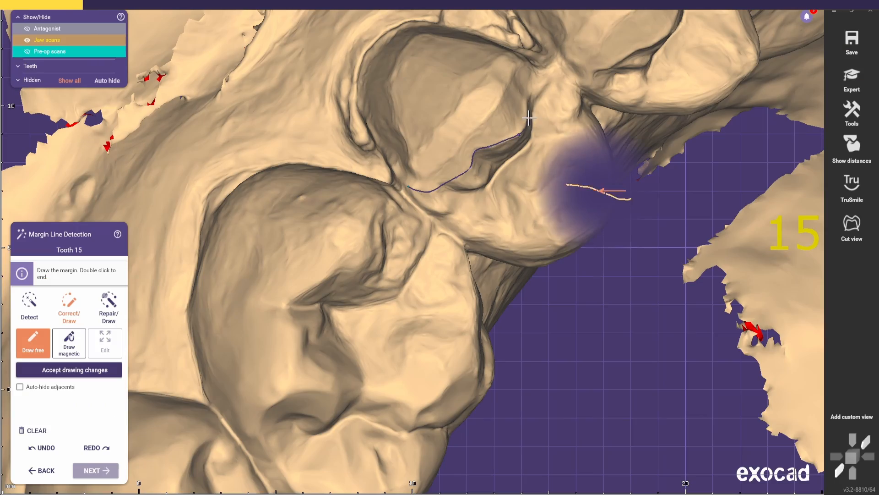
pyautogui.click(545, 65)
pyautogui.moveTo(532, 87); pyautogui.dragTo(591, 137, button='right')
pyautogui.click(548, 53)
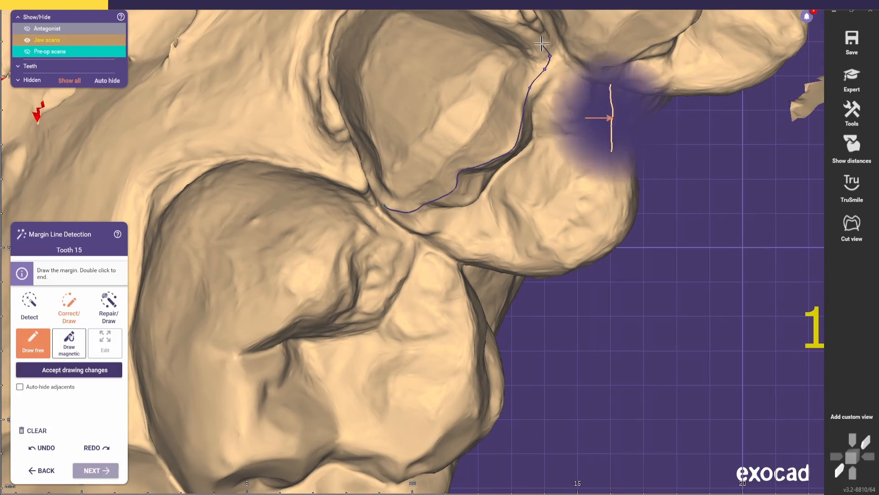
pyautogui.click(542, 34)
# Continue the tooth 15 margin around the gingival edge of the preparation and close the loop
pyautogui.moveTo(542, 35); pyautogui.dragTo(527, 165, button='right')
pyautogui.scroll(2, 527, 164)
pyautogui.click(526, 145)
pyautogui.click(291, 124)
pyautogui.moveTo(292, 124); pyautogui.dragTo(275, 152, button='right')
pyautogui.click(265, 195)
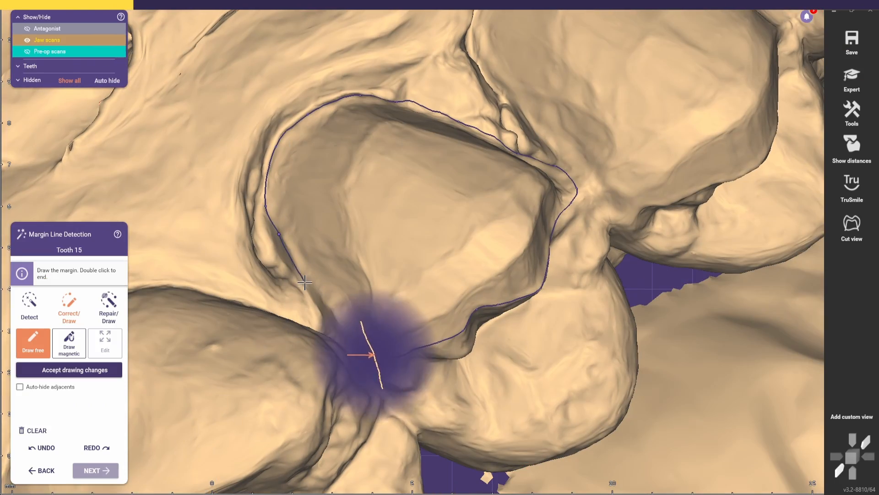
pyautogui.click(302, 284)
pyautogui.click(330, 322)
pyautogui.doubleClick(360, 349)
# Inspect the closed tooth 15 margin from several angles and accept it
pyautogui.scroll(2, 344, 330)
pyautogui.moveTo(324, 314); pyautogui.dragTo(309, 297, button='right')
pyautogui.scroll(-4, 259, 55)
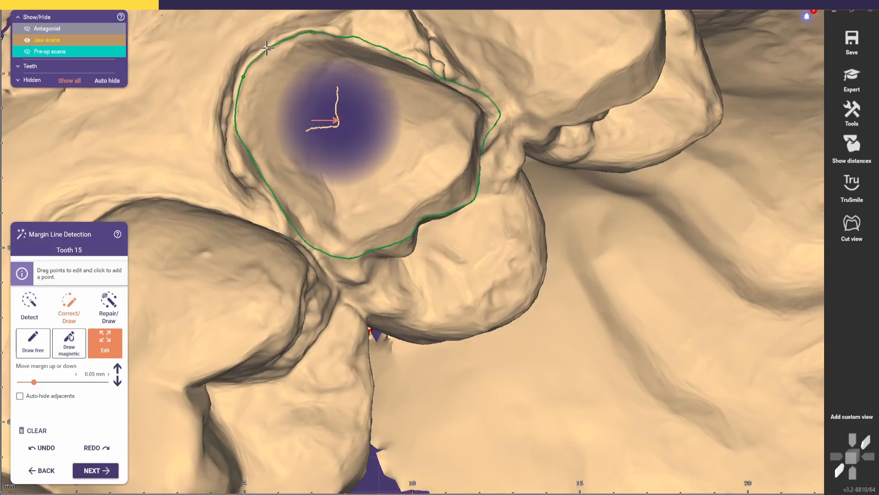
pyautogui.scroll(2, 420, 55)
pyautogui.moveTo(420, 55); pyautogui.dragTo(457, 115, button='right')
pyautogui.scroll(2, 457, 115)
pyautogui.click(96, 470)
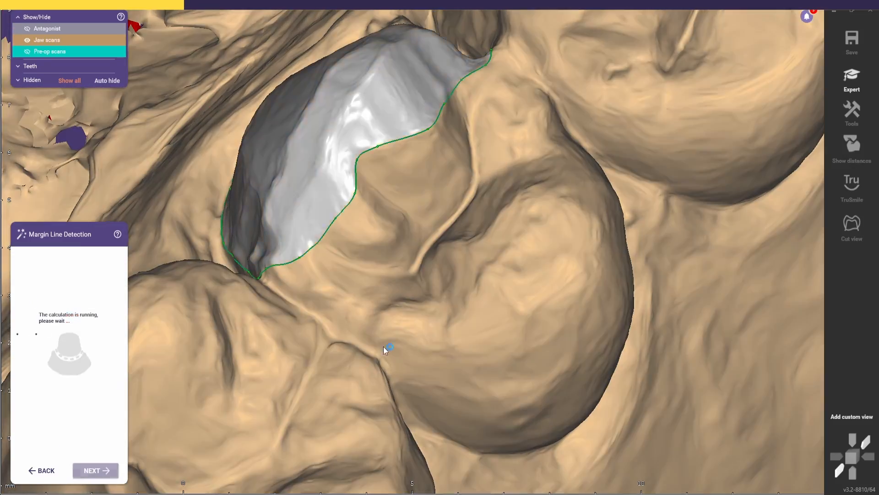
# Draw the tooth 14 margin freely along the lingual edge of the preparation up to its mesial corner
pyautogui.scroll(-2, 438, 181)
pyautogui.click(418, 152)
pyautogui.click(452, 159)
pyautogui.click(473, 149)
pyautogui.click(489, 133)
pyautogui.click(516, 118)
pyautogui.click(522, 180)
pyautogui.click(531, 133)
pyautogui.moveTo(540, 94); pyautogui.dragTo(545, 108, button='right')
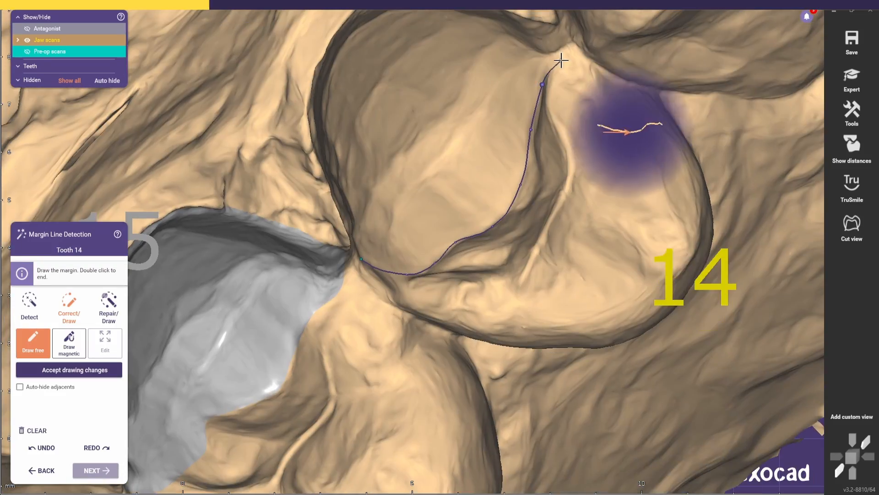
pyautogui.click(561, 59)
# Continue the tooth 14 margin around the gingival edge, close the loop and fine-tune a margin point
pyautogui.moveTo(549, 41); pyautogui.dragTo(510, 89, button='right')
pyautogui.click(434, 50)
pyautogui.moveTo(412, 44); pyautogui.dragTo(393, 76, button='right')
pyautogui.click(357, 58)
pyautogui.click(307, 86)
pyautogui.click(271, 156)
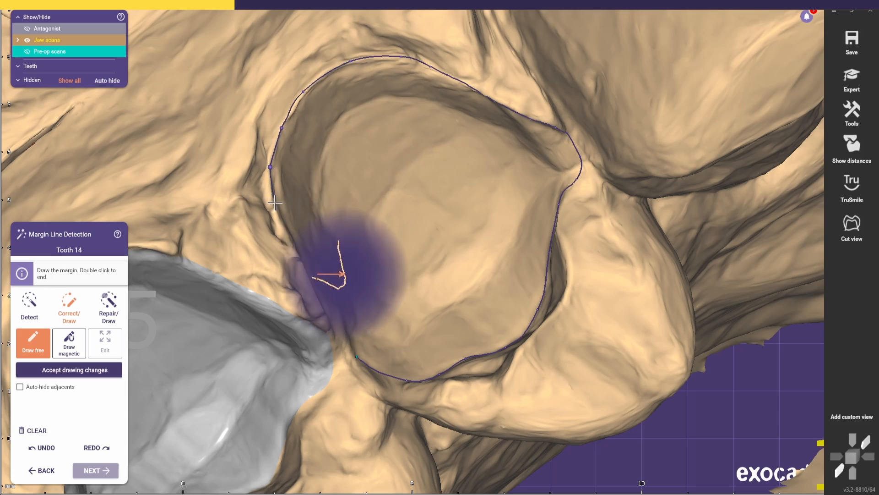
pyautogui.moveTo(302, 274); pyautogui.dragTo(336, 299, button='right')
pyautogui.doubleClick(355, 336)
pyautogui.moveTo(435, 275); pyautogui.dragTo(504, 220, button='right')
pyautogui.moveTo(496, 100); pyautogui.dragTo(492, 91)
pyautogui.moveTo(527, 105); pyautogui.dragTo(467, 69, button='right')
pyautogui.moveTo(321, 68); pyautogui.dragTo(284, 105, button='right')
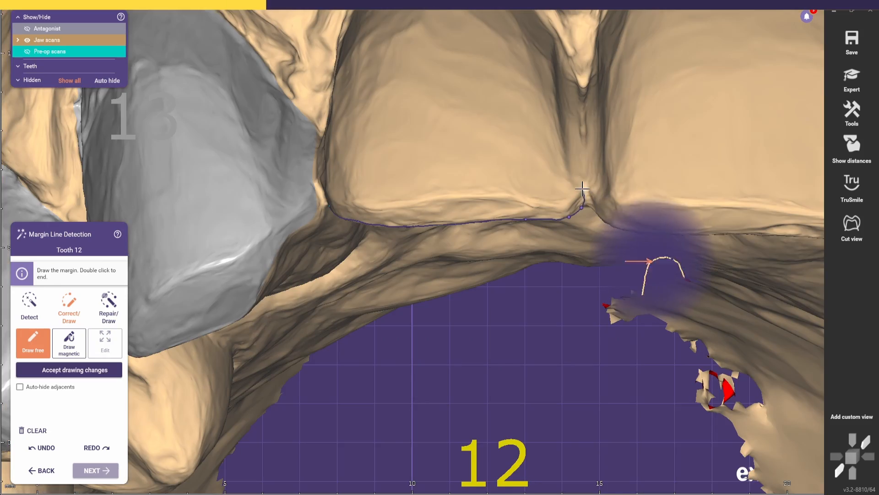
# Complete the tooth 12 margin from the incisal edge up the mesial side, around the gingival edge and down the distal side
pyautogui.click(583, 192)
pyautogui.moveTo(579, 193); pyautogui.dragTo(566, 238, button='right')
pyautogui.click(563, 215)
pyautogui.click(531, 144)
pyautogui.click(493, 94)
pyautogui.moveTo(412, 82); pyautogui.dragTo(352, 98, button='right')
pyautogui.click(317, 98)
pyautogui.moveTo(293, 156); pyautogui.dragTo(300, 202, button='right')
pyautogui.click(300, 230)
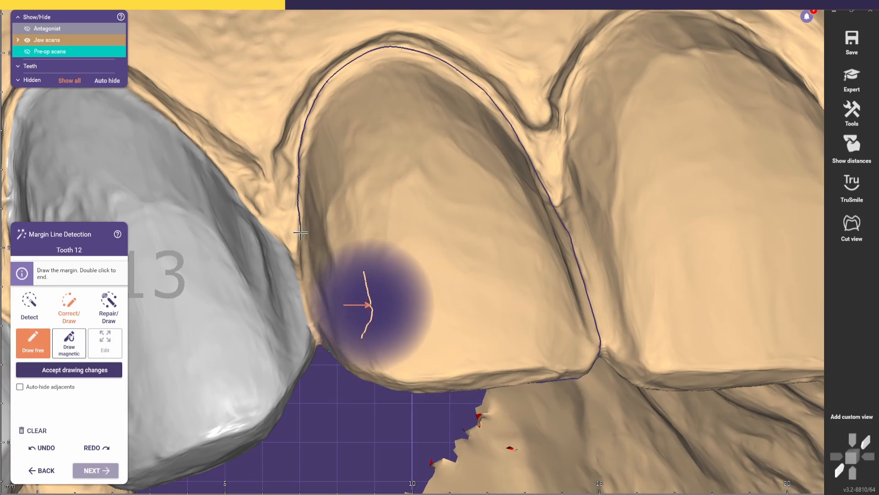
pyautogui.doubleClick(320, 348)
pyautogui.moveTo(320, 348); pyautogui.dragTo(319, 313, button='right')
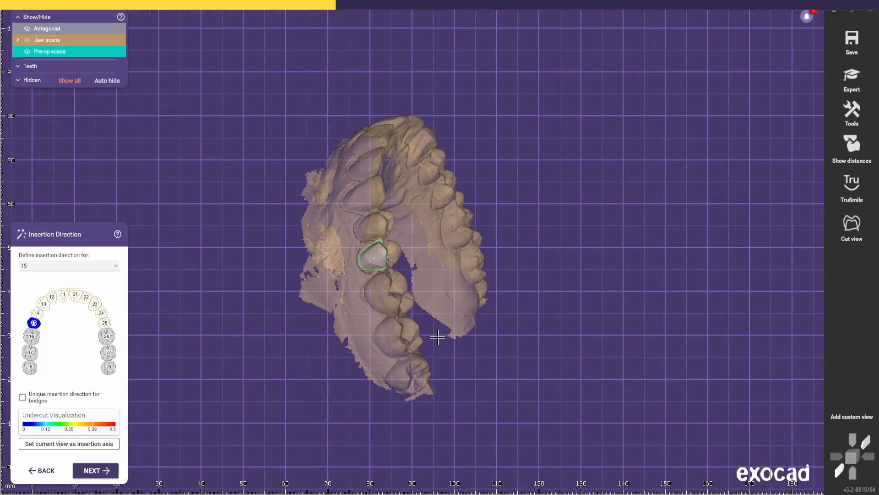
# Orient the model along the desired path for tooth 15 and set that view as its insertion axis
pyautogui.scroll(4, 426, 279)
pyautogui.moveTo(436, 337); pyautogui.dragTo(430, 299, button='right')
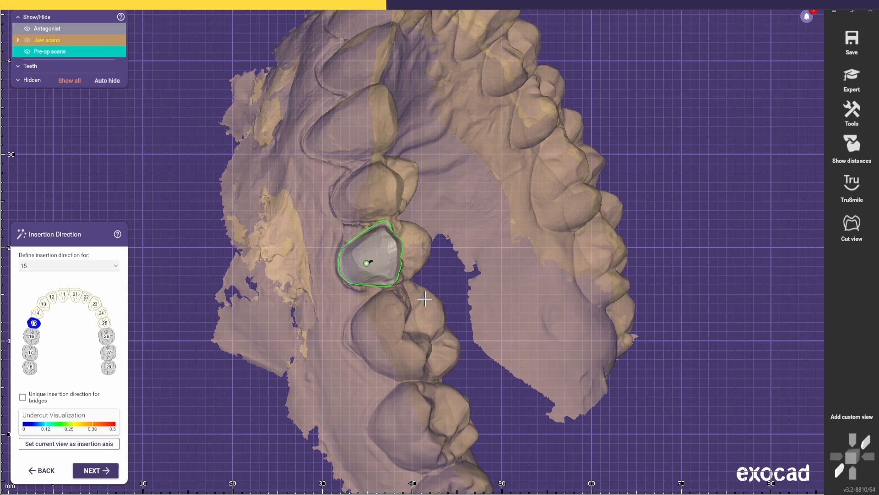
pyautogui.scroll(3, 425, 299)
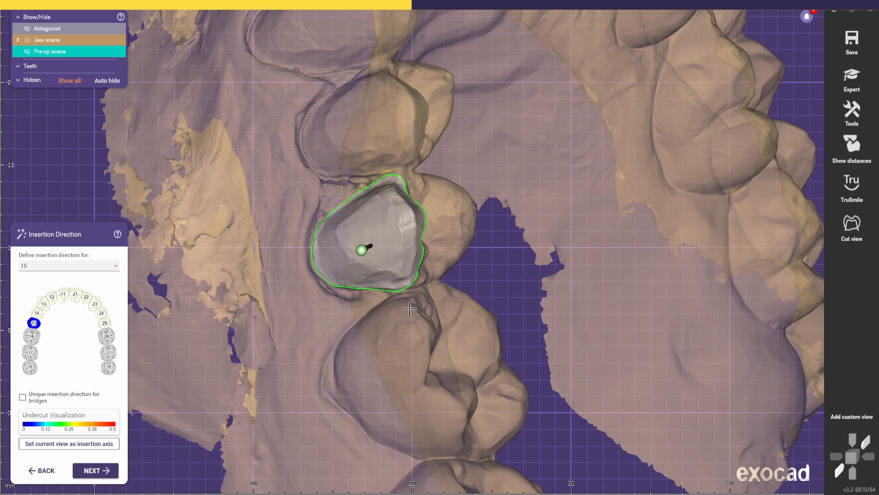
pyautogui.moveTo(409, 308); pyautogui.dragTo(408, 310, button='right')
pyautogui.scroll(-2, 357, 271)
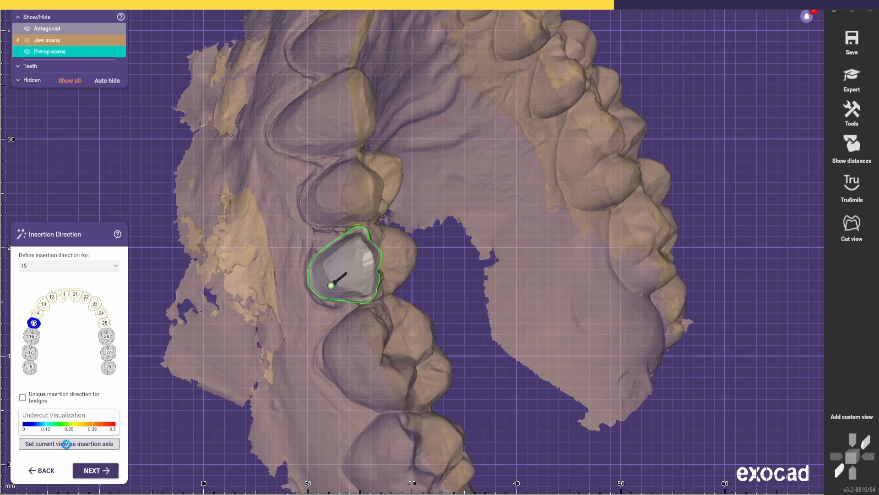
pyautogui.click(101, 470)
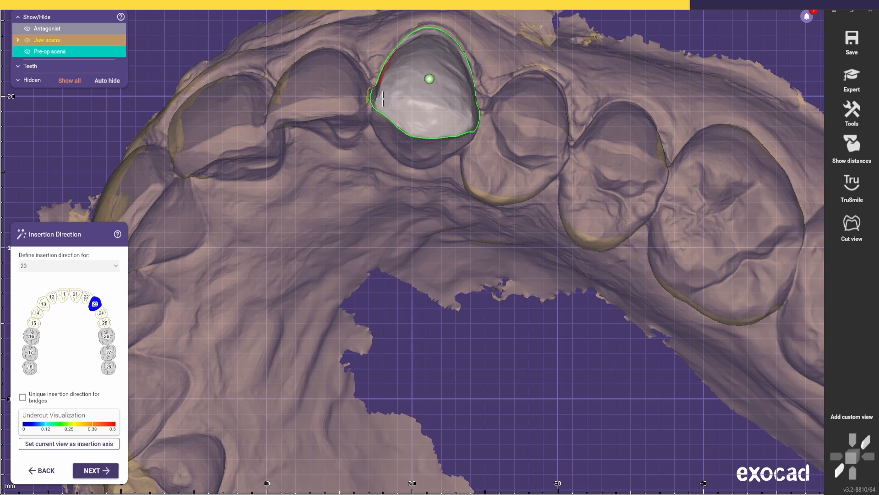
# Define the insertion directions for teeth 23 and 13 and proceed to tooth placement
pyautogui.moveTo(430, 136); pyautogui.dragTo(430, 136, button='right')
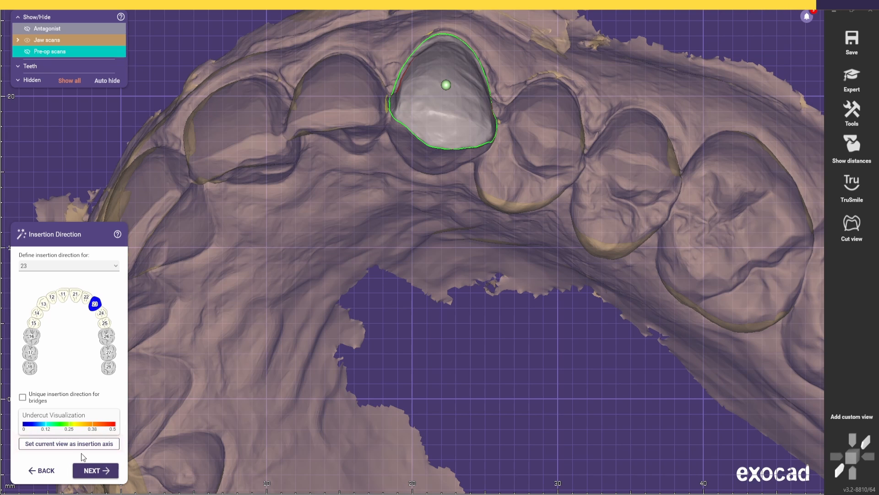
pyautogui.click(85, 470)
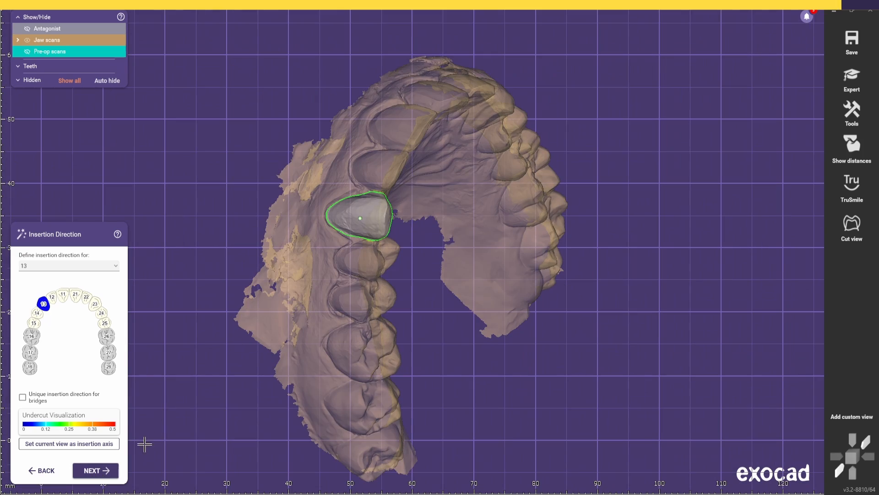
pyautogui.click(102, 476)
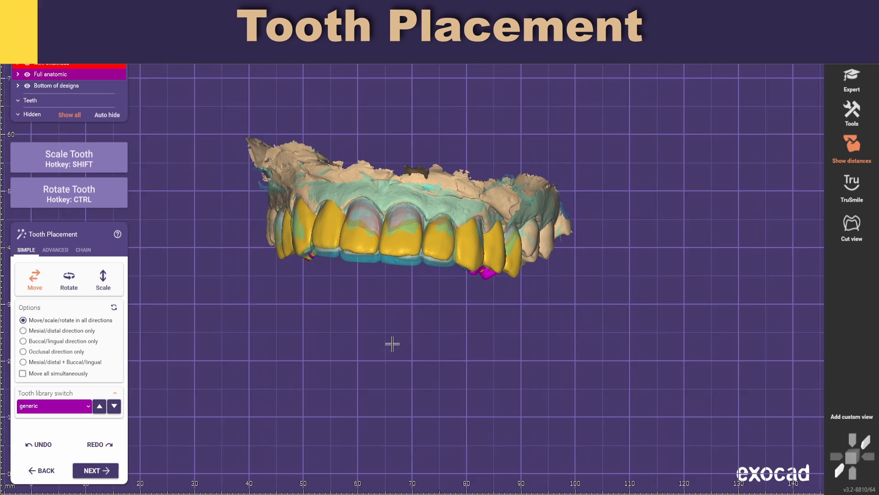
# Hide the full anatomic teeth and make the pre-op scan fully opaque
pyautogui.moveTo(395, 326)
pyautogui.mouseDown(button='right')
pyautogui.moveTo(378, 332)
pyautogui.moveTo(390, 331)
pyautogui.mouseUp(button='right')
pyautogui.click(27, 75)
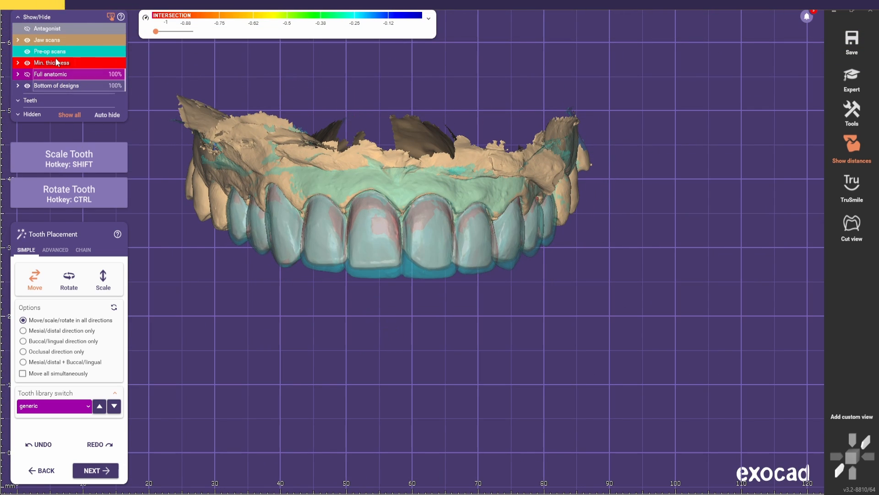
pyautogui.moveTo(120, 54); pyautogui.dragTo(125, 52)
# Align the upper arch straight from the front and from the incisal side, saving each orientation as a custom view
pyautogui.moveTo(481, 375); pyautogui.dragTo(561, 349, button='right')
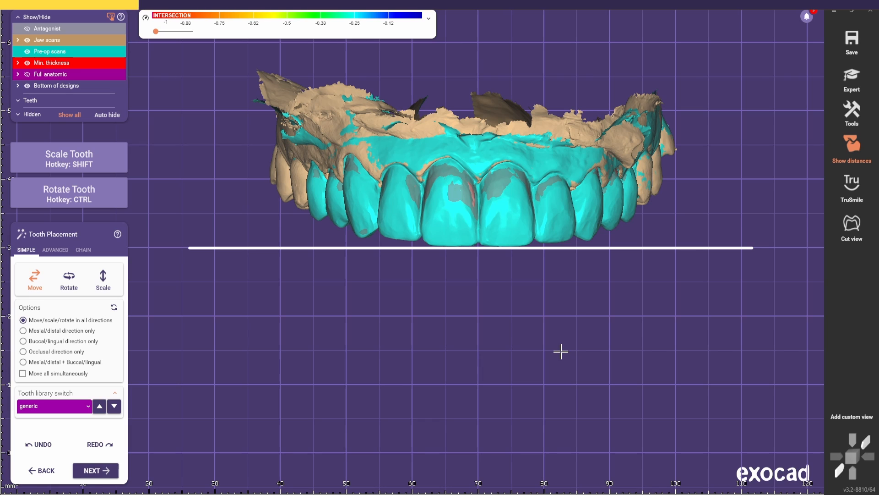
pyautogui.moveTo(560, 351); pyautogui.dragTo(563, 350, button='right')
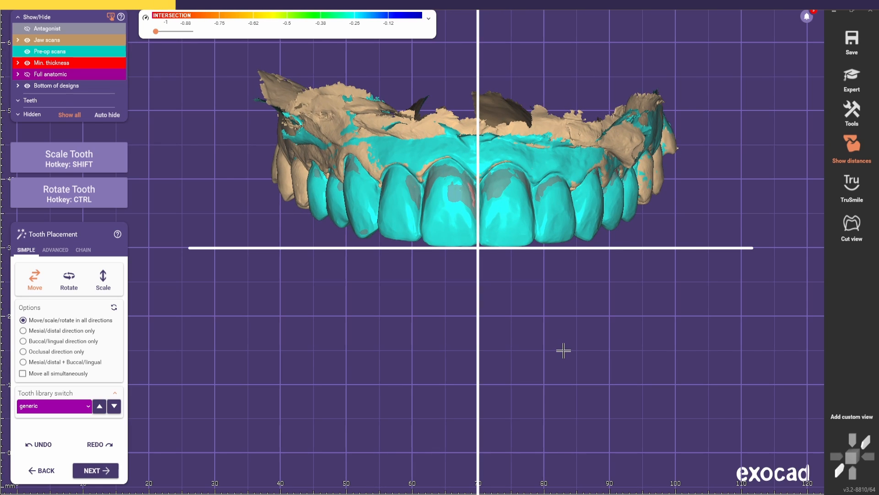
pyautogui.click(840, 418)
pyautogui.moveTo(478, 316); pyautogui.dragTo(458, 395, button='right')
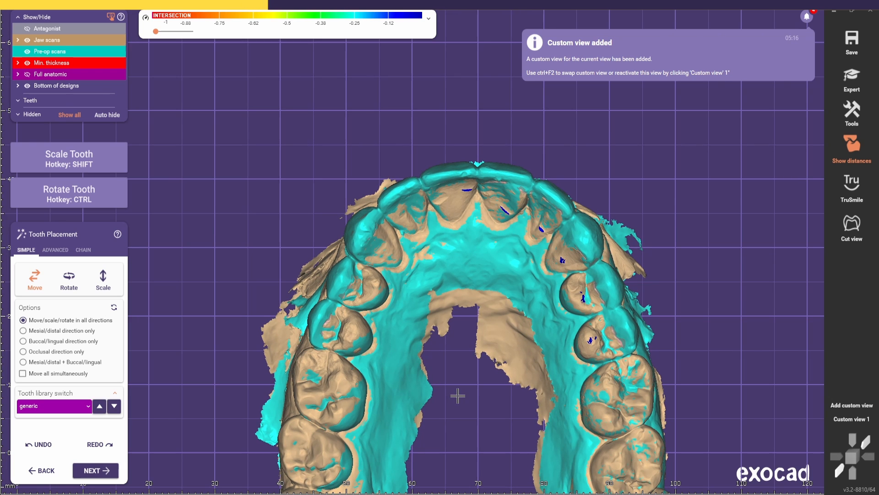
pyautogui.click(852, 405)
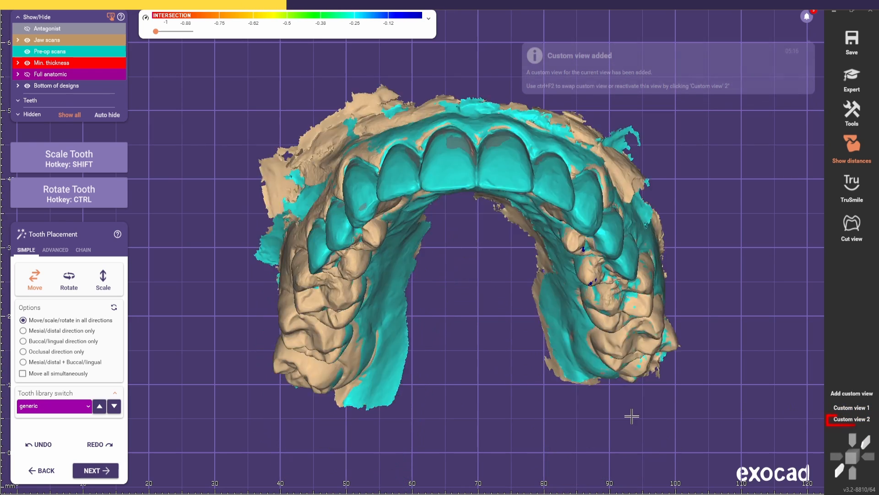
# Show the full anatomic teeth again and switch the tooth library to Miguel Soares - ESSENCIA
pyautogui.moveTo(53, 77); pyautogui.dragTo(221, 79)
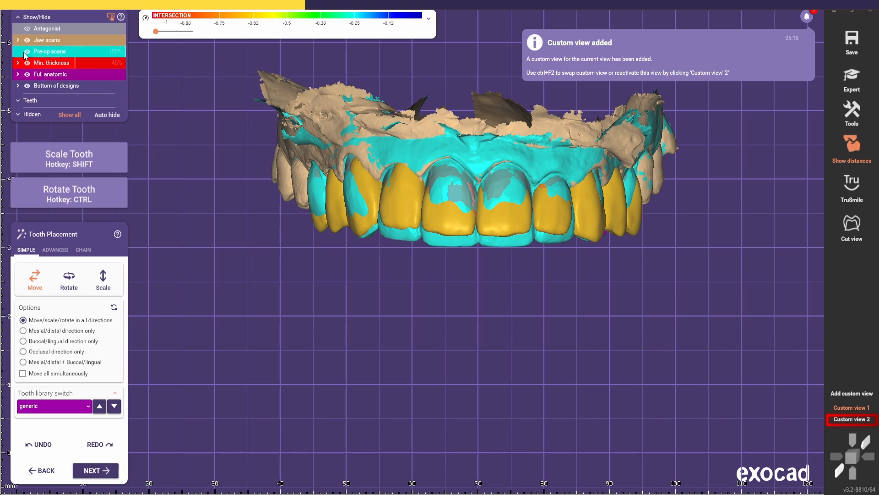
pyautogui.click(54, 406)
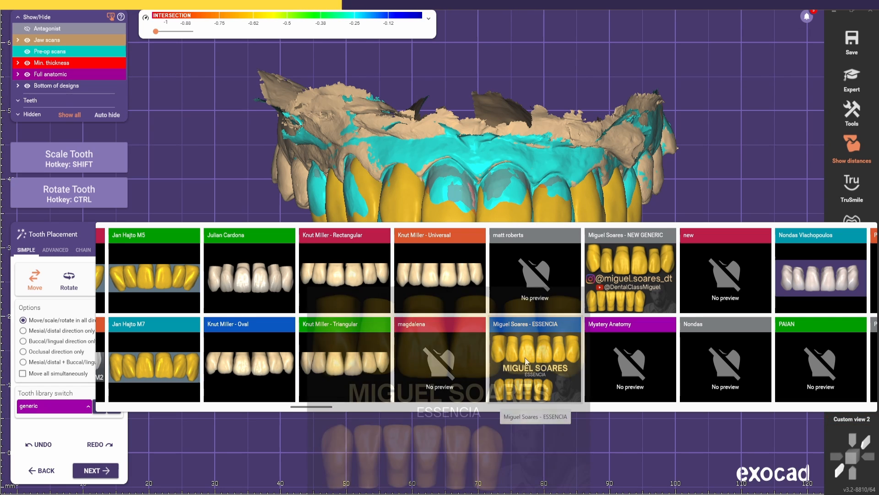
pyautogui.click(525, 357)
# Rotate the library teeth and fit their arch to the pre-op scan in Chain mode, ending with the scan shown
pyautogui.keyDown('ctrl'); pyautogui.moveTo(453, 225); pyautogui.dragTo(441, 240); pyautogui.keyUp('ctrl')
pyautogui.click(40, 52)
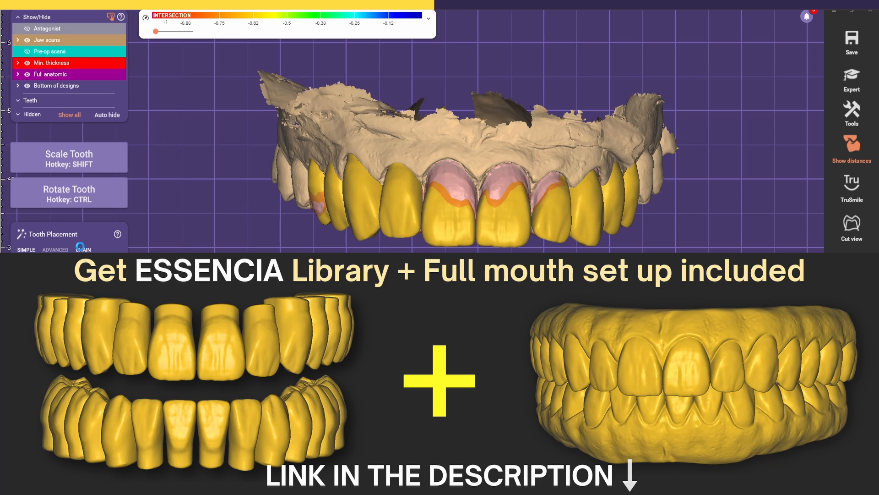
pyautogui.keyDown('ctrl'); pyautogui.moveTo(457, 230); pyautogui.dragTo(455, 244); pyautogui.keyUp('ctrl')
pyautogui.click(122, 52)
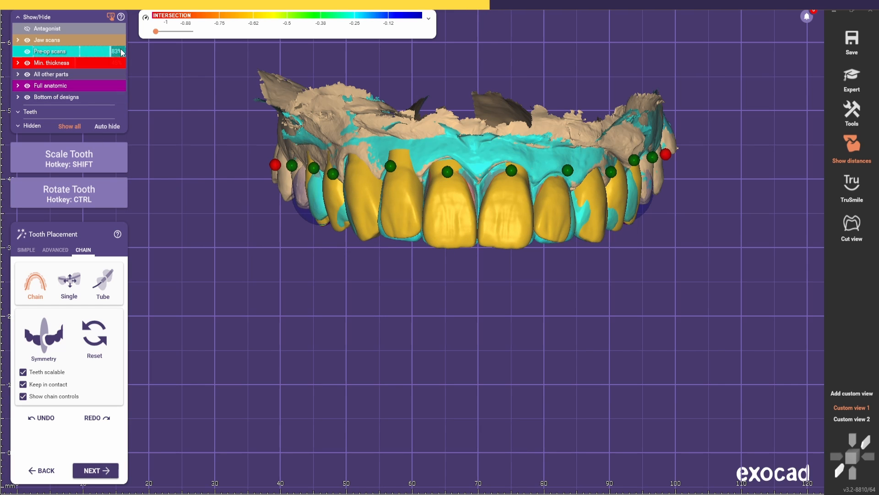
pyautogui.moveTo(161, 52)
pyautogui.mouseDown()
pyautogui.moveTo(94, 57)
pyautogui.moveTo(161, 55)
pyautogui.mouseUp()
# Return to Simple placement, shift all teeth together against the pre-op scan and turn off simultaneous movement
pyautogui.scroll(-4, 392, 369)
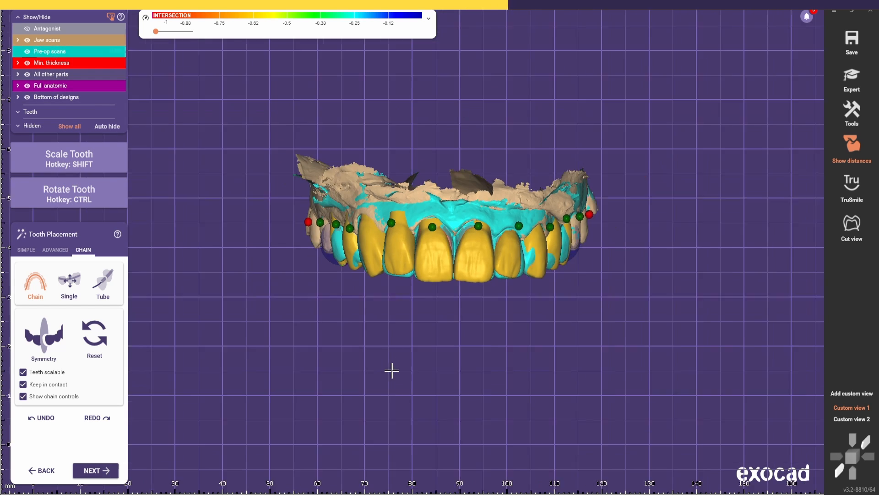
pyautogui.moveTo(392, 369); pyautogui.dragTo(393, 325, button='right')
pyautogui.scroll(6, 393, 325)
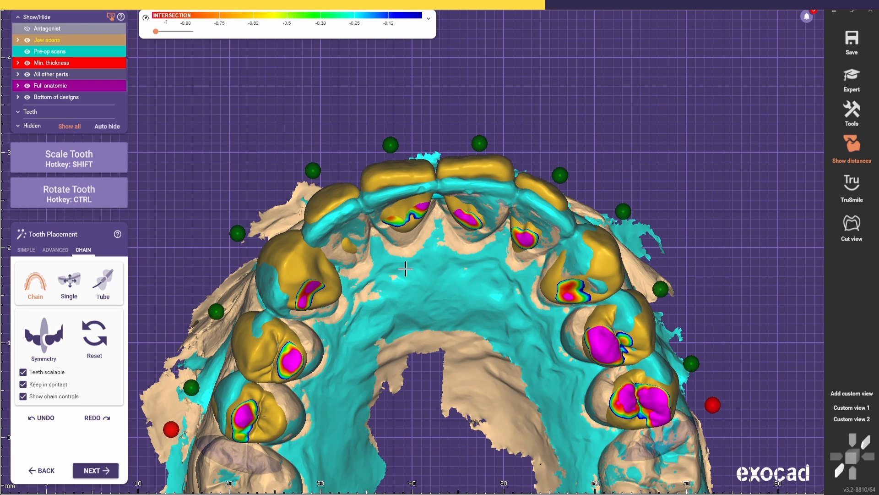
pyautogui.scroll(2, 405, 269)
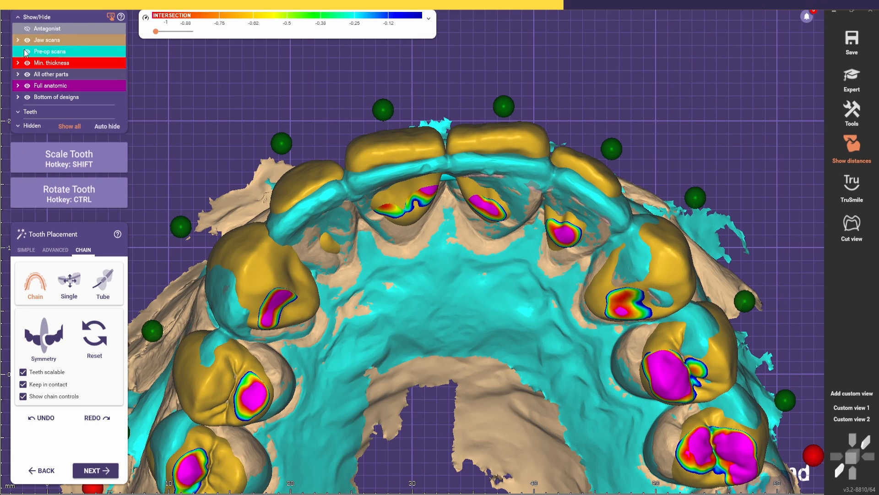
pyautogui.click(26, 249)
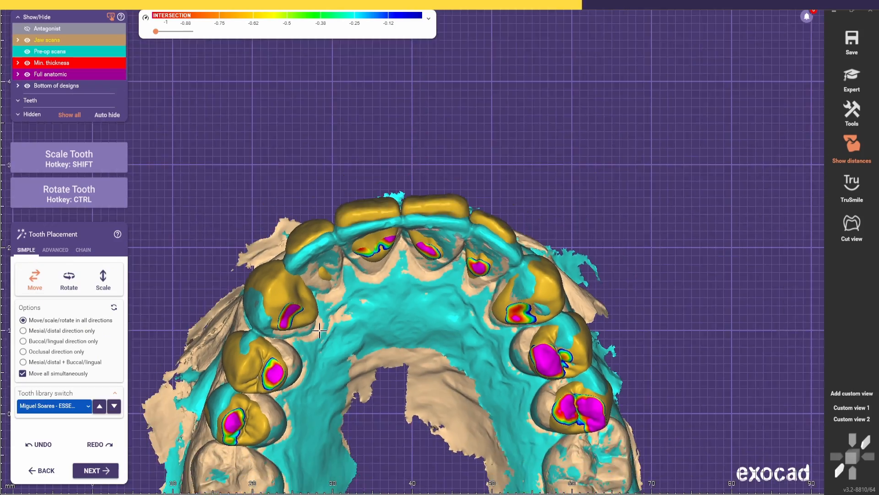
pyautogui.scroll(2, 316, 242)
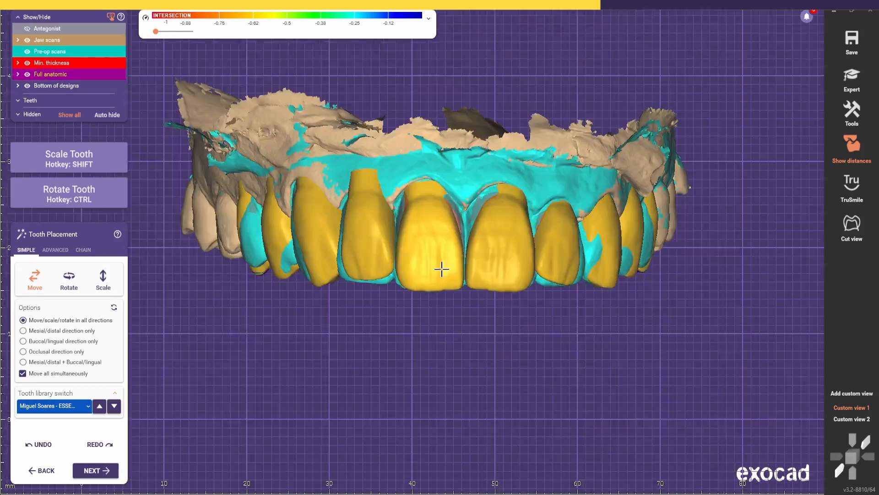
pyautogui.click(23, 373)
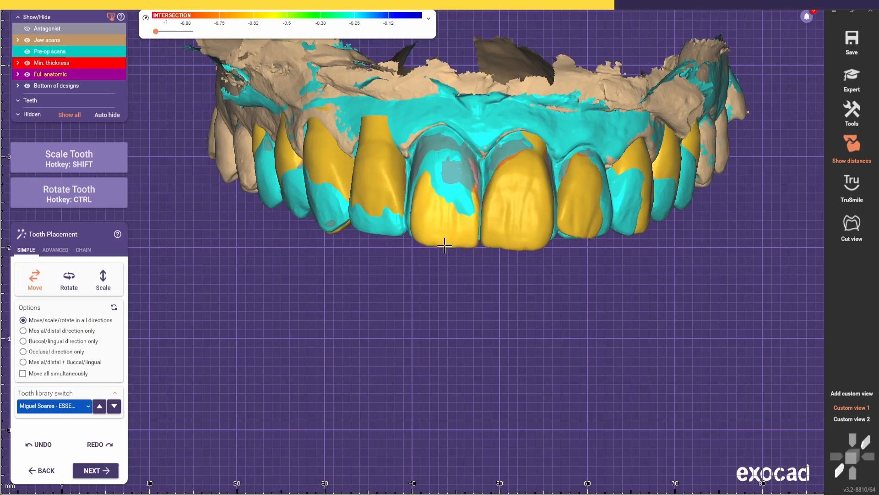
# Scale tooth 11 to the pre-op scan's incisal edge and hide tooth 21
pyautogui.keyDown('shift'); pyautogui.moveTo(445, 245); pyautogui.dragTo(445, 251); pyautogui.keyUp('shift')
pyautogui.moveTo(445, 251); pyautogui.dragTo(416, 124, button='right')
pyautogui.scroll(3, 381, 157)
pyautogui.scroll(-2, 424, 210)
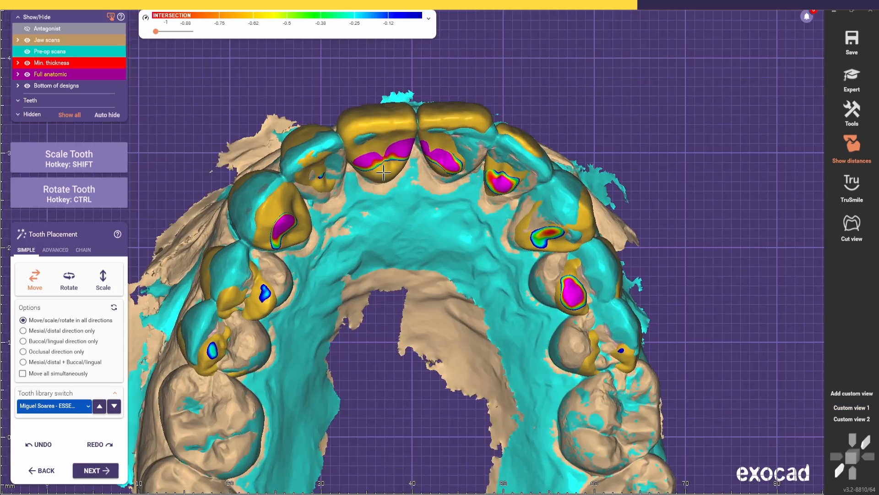
pyautogui.click(852, 407)
pyautogui.keyDown('ctrl'); pyautogui.middleClick(501, 224); pyautogui.keyUp('ctrl')
# Rotate tooth 11 to follow the pre-op scan, working from the saved incisal and frontal views
pyautogui.click(851, 419)
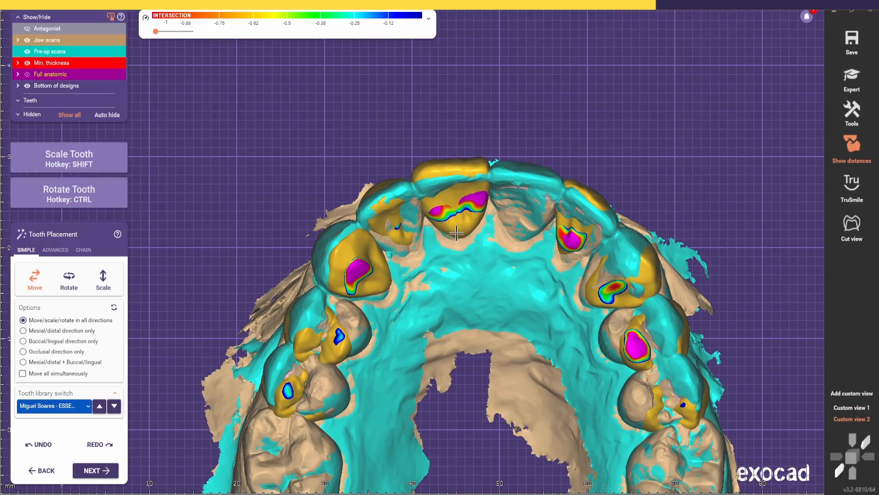
pyautogui.keyDown('shift'); pyautogui.middleClick(458, 211); pyautogui.keyUp('shift')
pyautogui.keyDown('ctrl'); pyautogui.moveTo(459, 215); pyautogui.dragTo(466, 231); pyautogui.keyUp('ctrl')
pyautogui.click(851, 408)
# Rotate teeth 12 and 13 to match the pre-op scan, using the incisal and frontal views
pyautogui.moveTo(456, 245); pyautogui.dragTo(435, 152, button='right')
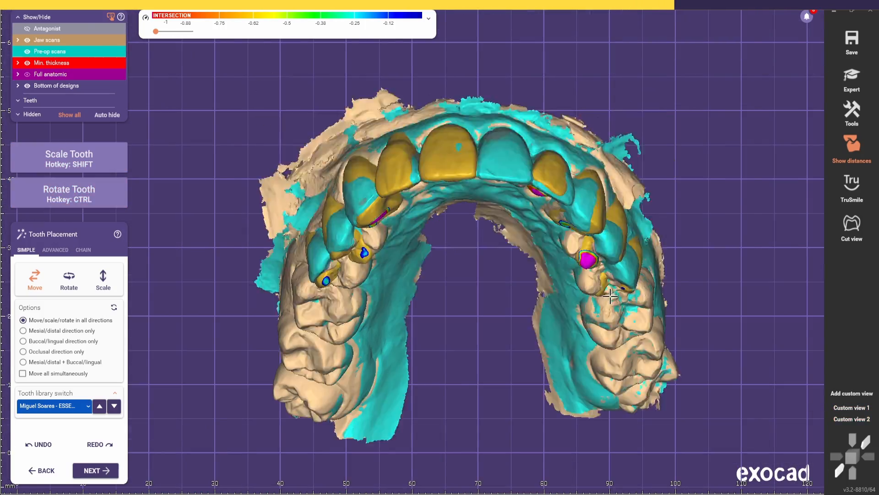
pyautogui.scroll(3, 412, 201)
pyautogui.keyDown('ctrl'); pyautogui.moveTo(407, 202); pyautogui.dragTo(410, 237); pyautogui.keyUp('ctrl')
pyautogui.click(852, 407)
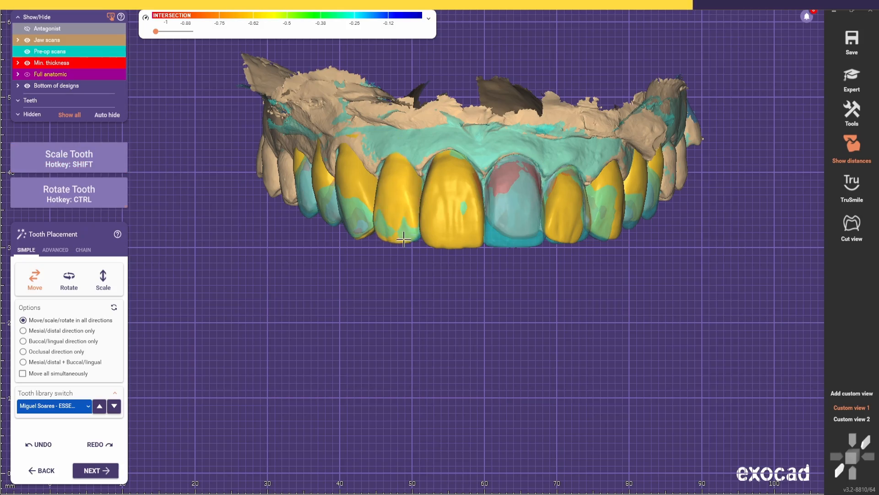
pyautogui.click(852, 419)
pyautogui.scroll(2, 472, 257)
pyautogui.click(852, 407)
pyautogui.keyDown('ctrl'); pyautogui.moveTo(355, 171); pyautogui.dragTo(347, 179); pyautogui.keyUp('ctrl')
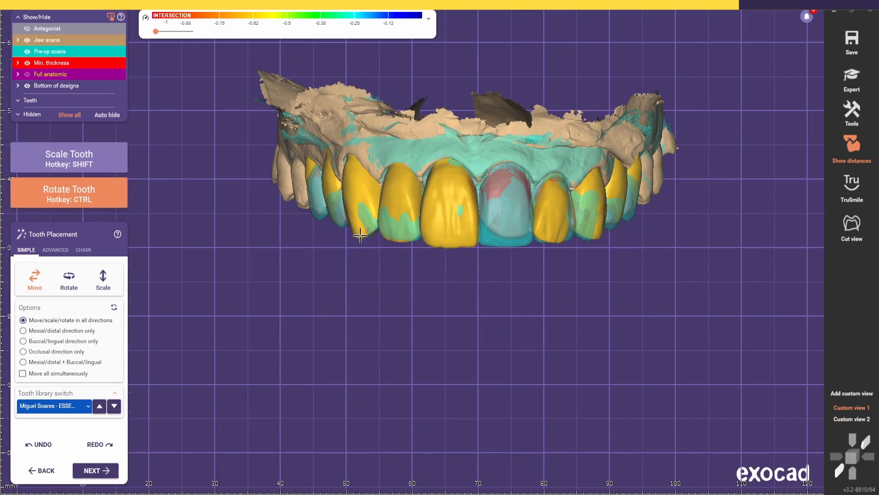
# Position teeth 14 and 15 over their pre-op scan contours
pyautogui.click(852, 419)
pyautogui.scroll(3, 369, 180)
pyautogui.click(852, 408)
pyautogui.moveTo(328, 197); pyautogui.dragTo(329, 205)
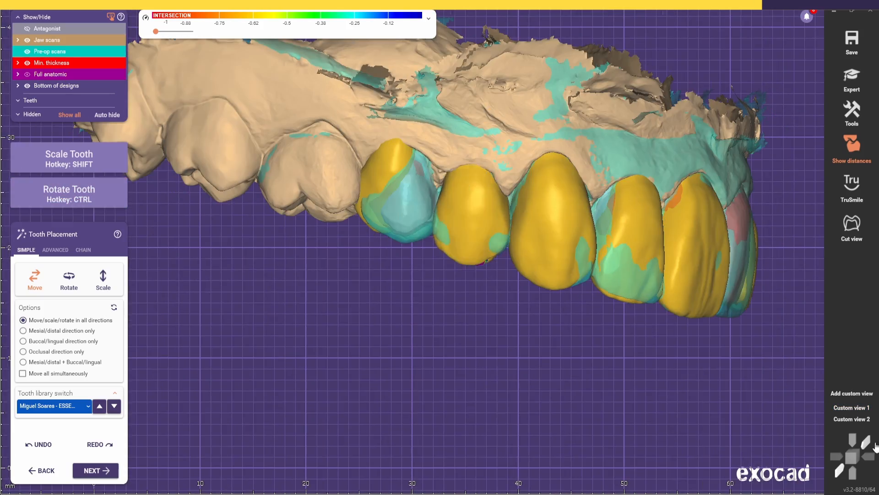
pyautogui.click(875, 446)
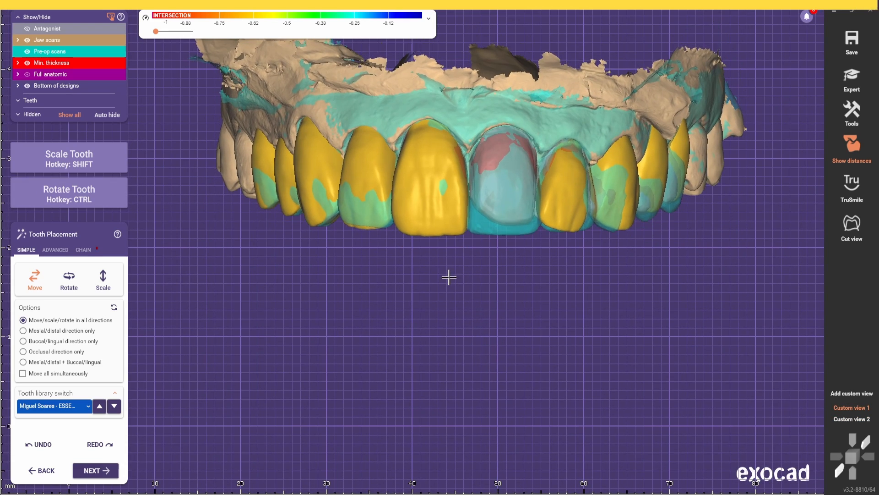
# Disable Teeth scalable, Keep in contact and Show chain controls in Chain mode, and undo the chain's shift of the teeth
pyautogui.click(85, 250)
pyautogui.click(43, 336)
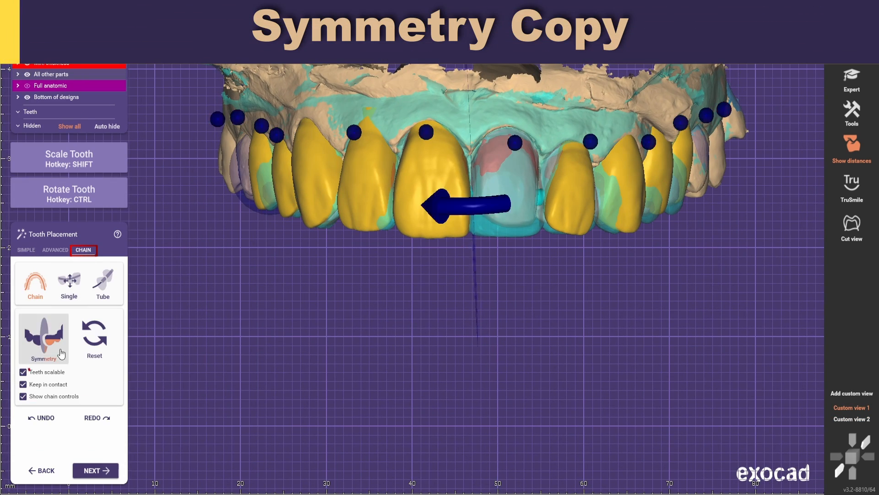
pyautogui.click(24, 386)
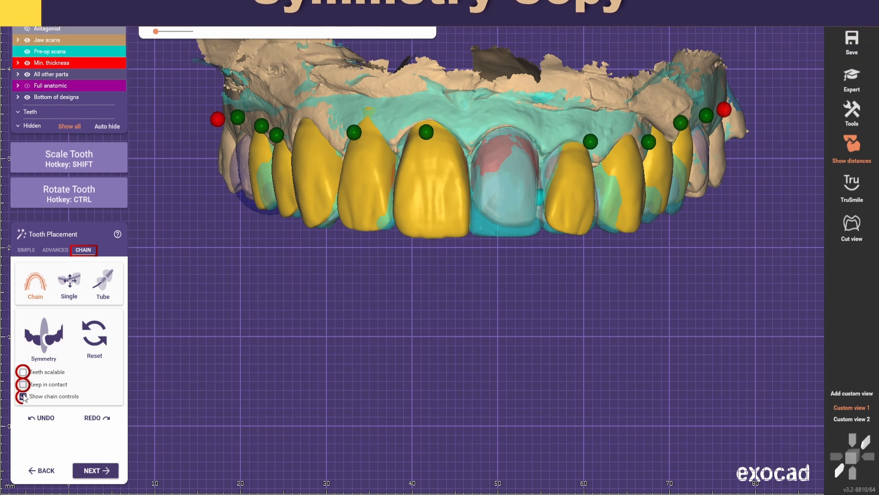
pyautogui.click(23, 397)
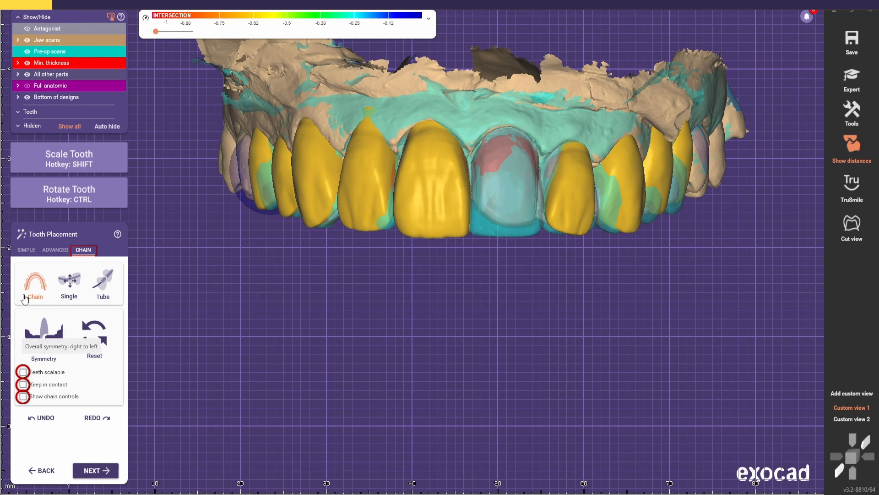
pyautogui.click(26, 250)
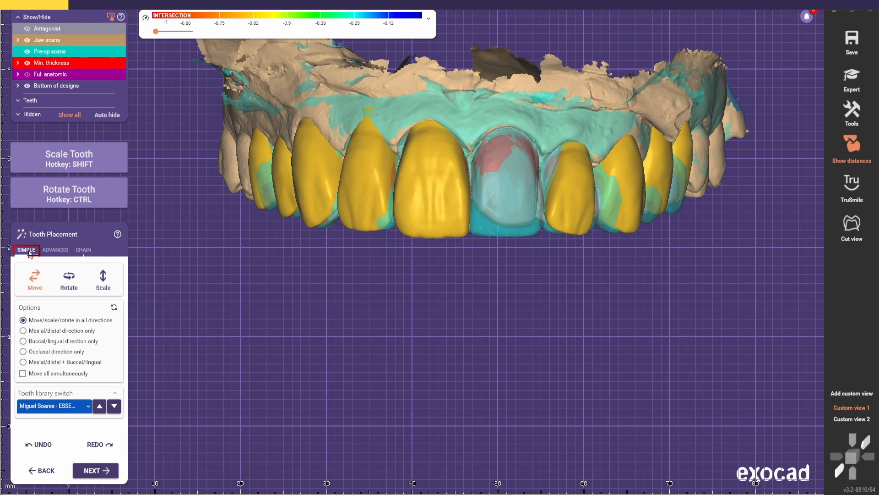
pyautogui.click(43, 445)
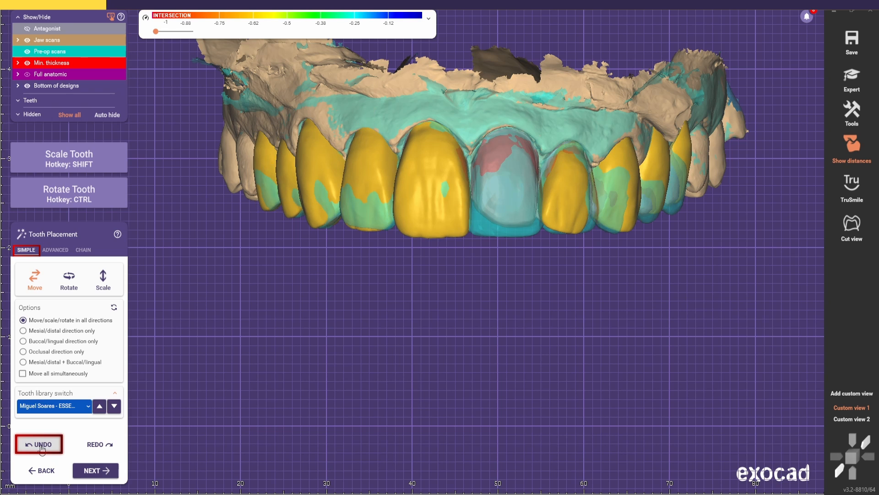
# Copy the tooth setup with overall symmetry from right to left and show the full anatomic teeth, including tooth 21
pyautogui.click(83, 251)
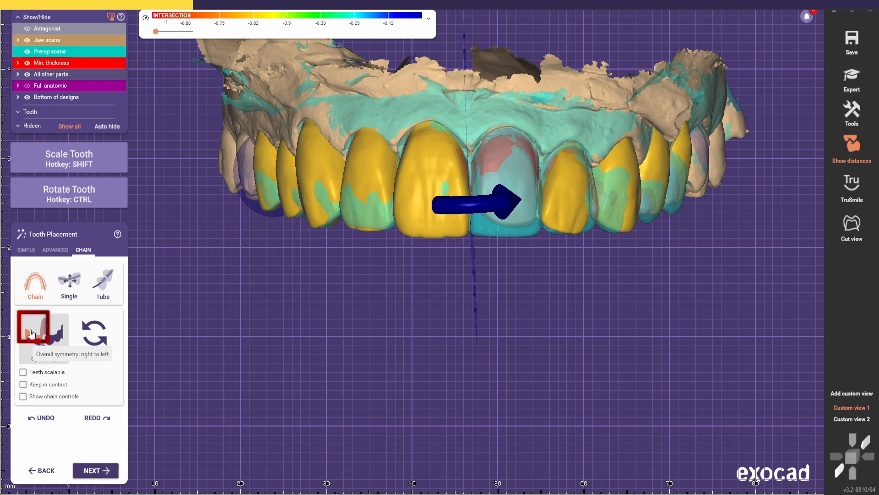
pyautogui.click(31, 333)
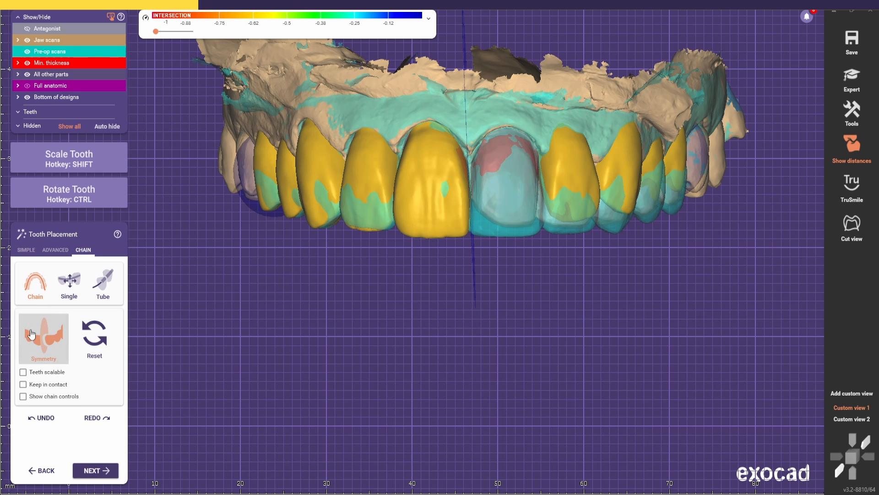
pyautogui.click(27, 86)
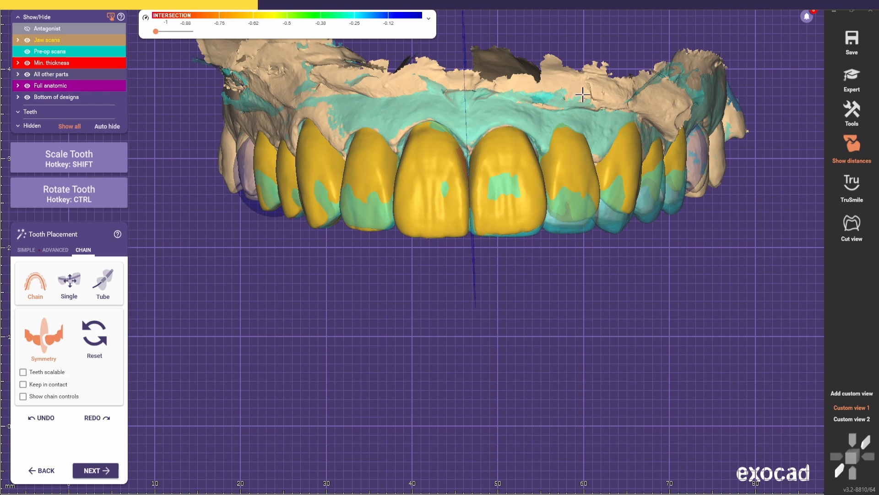
# Enable Move all simultaneously in Simple tooth placement and deselect teeth 11 to 15
pyautogui.click(30, 250)
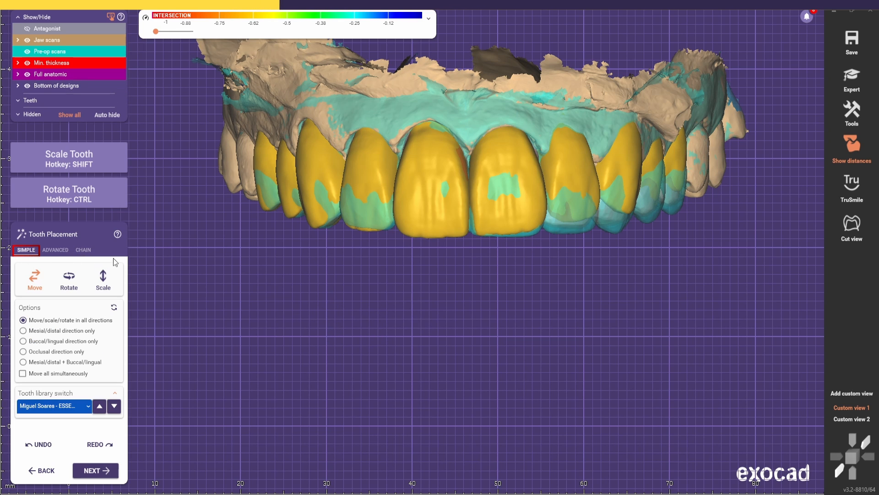
pyautogui.click(22, 374)
pyautogui.click(22, 376)
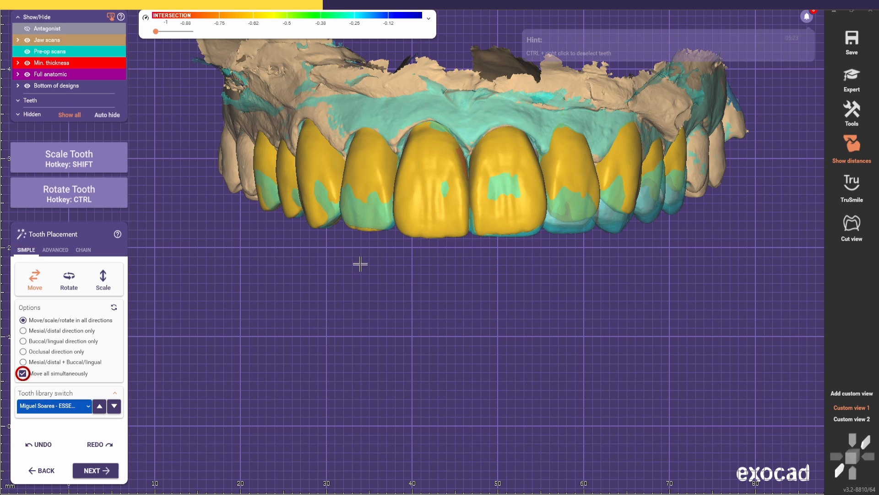
pyautogui.press('ctrl')
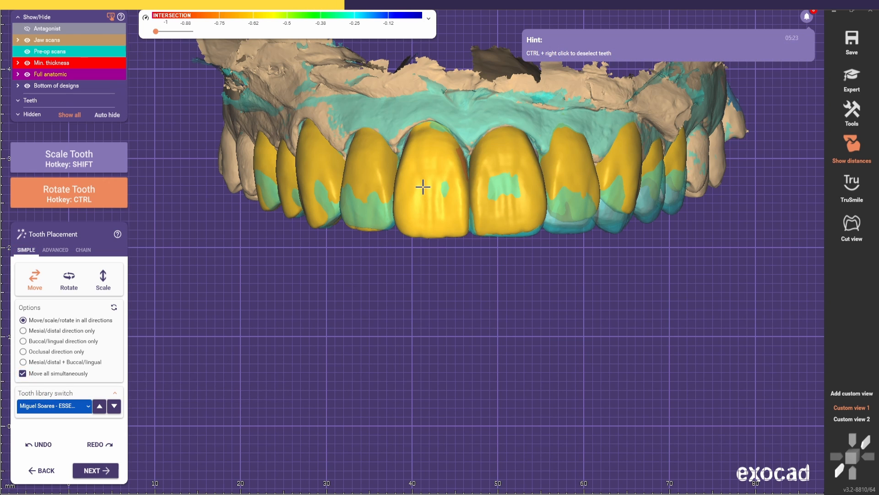
pyautogui.keyDown('ctrl'); pyautogui.rightClick(423, 187); pyautogui.keyUp('ctrl')
pyautogui.keyDown('ctrl'); pyautogui.rightClick(370, 167); pyautogui.keyUp('ctrl')
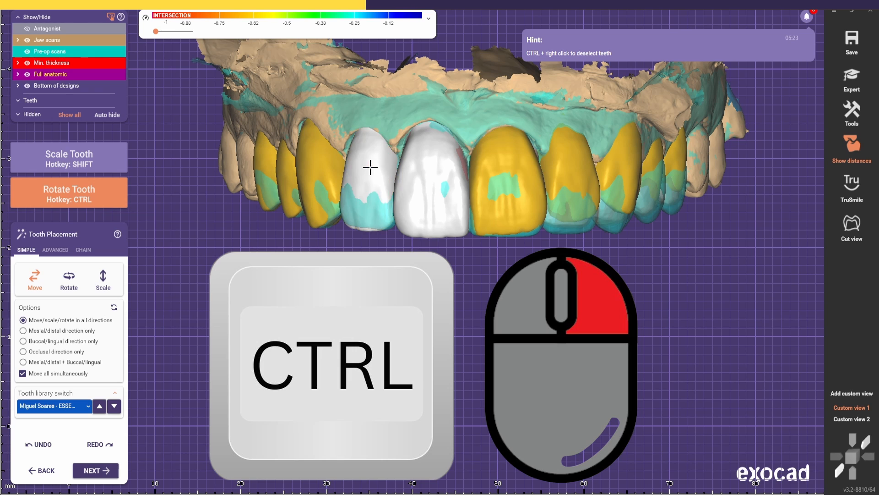
pyautogui.keyDown('ctrl'); pyautogui.rightClick(313, 161); pyautogui.keyUp('ctrl')
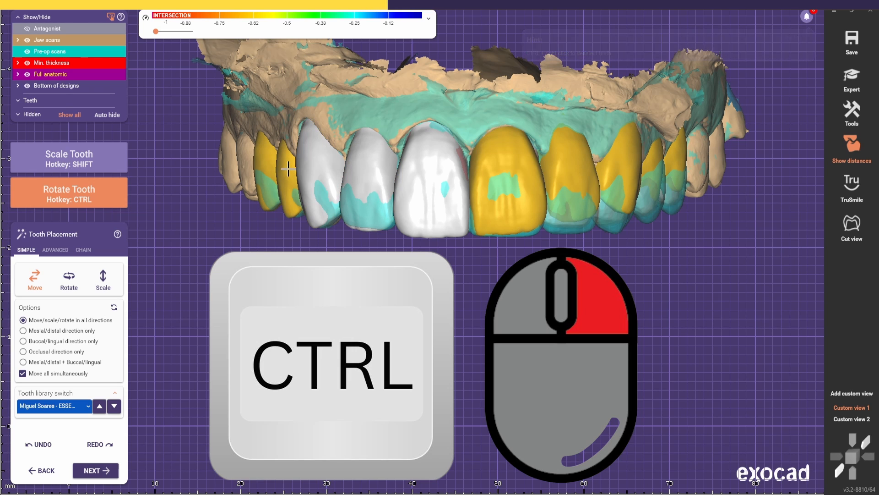
pyautogui.keyDown('ctrl'); pyautogui.rightClick(289, 176); pyautogui.keyUp('ctrl')
pyautogui.keyDown('ctrl'); pyautogui.rightClick(262, 158); pyautogui.keyUp('ctrl')
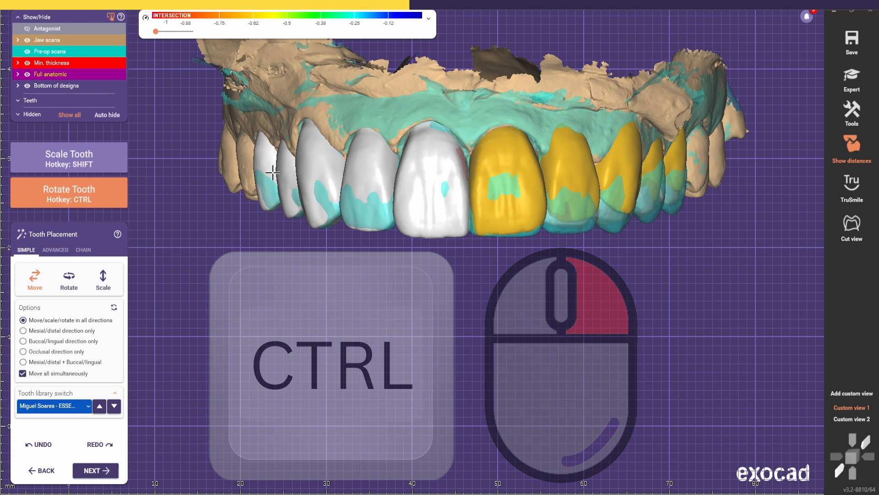
# Rotate and move teeth 21 to 25 together to fit the pre-op scan, and turn off Move all simultaneously
pyautogui.keyDown('ctrl'); pyautogui.moveTo(514, 225); pyautogui.dragTo(501, 228); pyautogui.keyUp('ctrl')
pyautogui.press('ctrl')
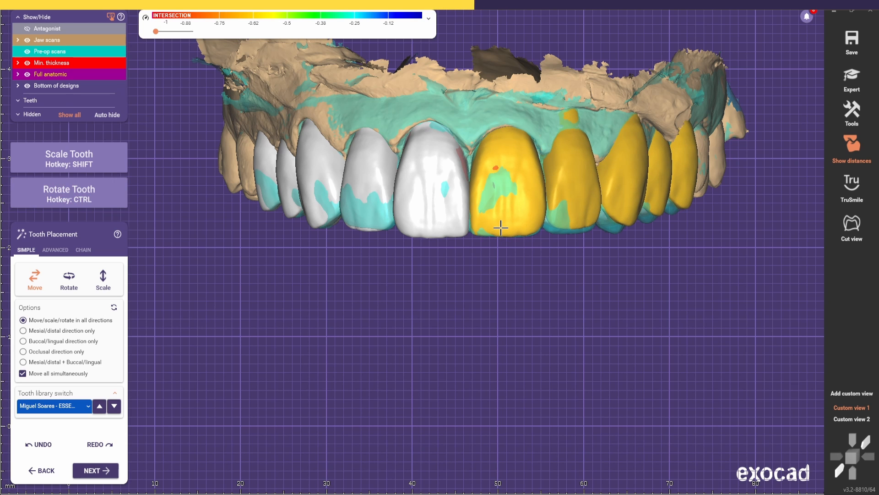
pyautogui.click(853, 419)
pyautogui.keyDown('ctrl'); pyautogui.moveTo(467, 59); pyautogui.dragTo(472, 64); pyautogui.keyUp('ctrl')
pyautogui.click(856, 409)
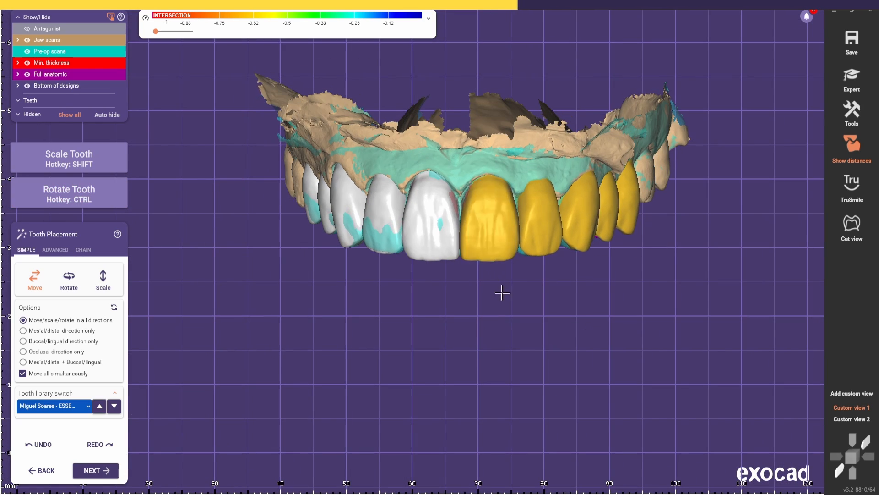
pyautogui.moveTo(502, 292); pyautogui.dragTo(511, 229, button='right')
pyautogui.click(851, 407)
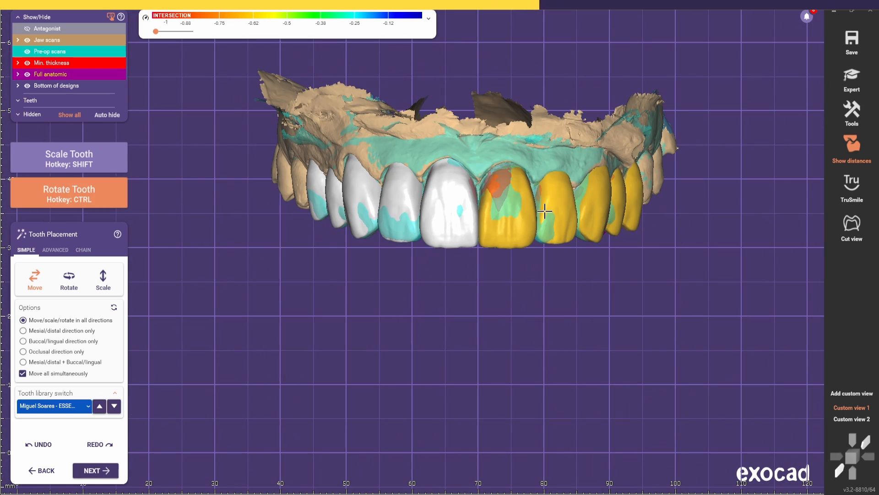
pyautogui.moveTo(505, 288); pyautogui.dragTo(508, 229, button='right')
pyautogui.scroll(4, 498, 292)
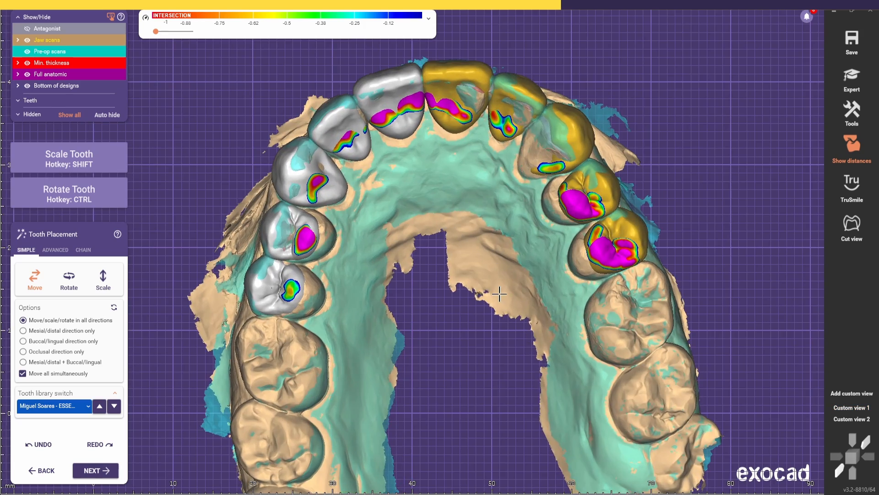
pyautogui.click(851, 407)
pyautogui.click(22, 373)
# Save the frontal close-up as a third custom view and hide the pre-op scan
pyautogui.scroll(4, 463, 259)
pyautogui.click(851, 407)
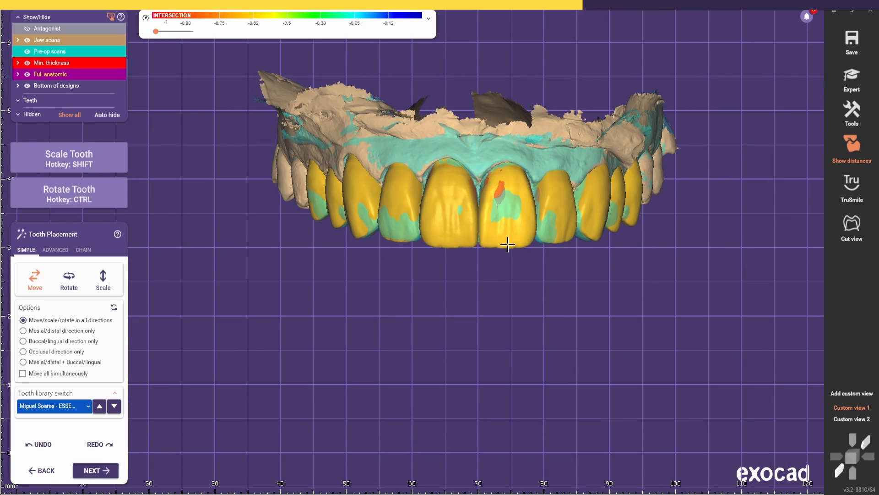
pyautogui.scroll(4, 481, 282)
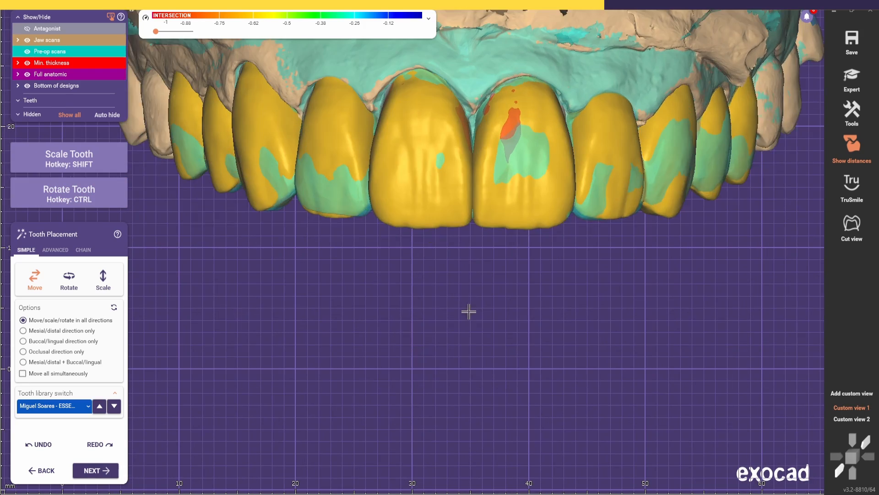
pyautogui.moveTo(469, 310); pyautogui.dragTo(404, 332, button='middle')
pyautogui.press('F2')
pyautogui.hotkey('ctrl', 'p')
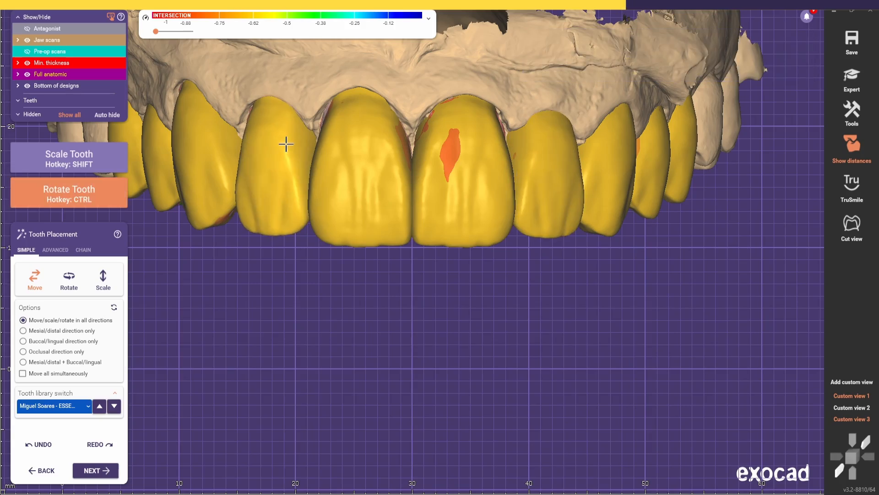
# Fine-tune the position and rotation of individual teeth over the jaw scan, using the incisal, frontal and lateral views
pyautogui.scroll(-3, 476, 293)
pyautogui.moveTo(508, 306); pyautogui.dragTo(431, 136, button='right')
pyautogui.scroll(2, 431, 135)
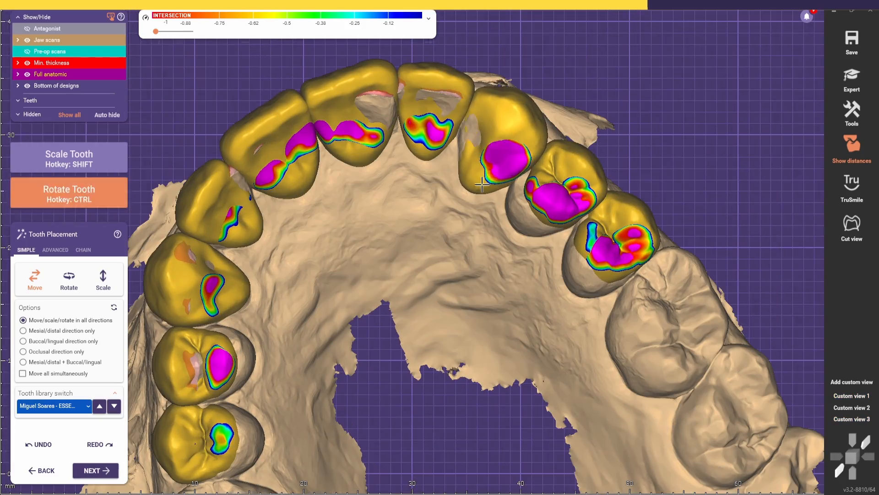
pyautogui.scroll(2, 482, 184)
pyautogui.click(852, 407)
pyautogui.click(852, 396)
pyautogui.click(852, 407)
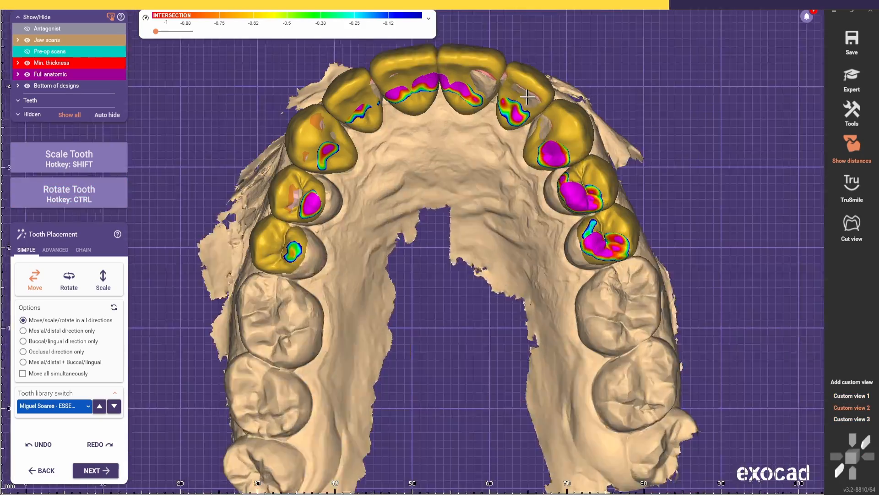
pyautogui.scroll(2, 529, 114)
pyautogui.click(852, 395)
pyautogui.scroll(2, 595, 204)
pyautogui.moveTo(357, 350); pyautogui.dragTo(501, 356, button='right')
pyautogui.scroll(2, 573, 250)
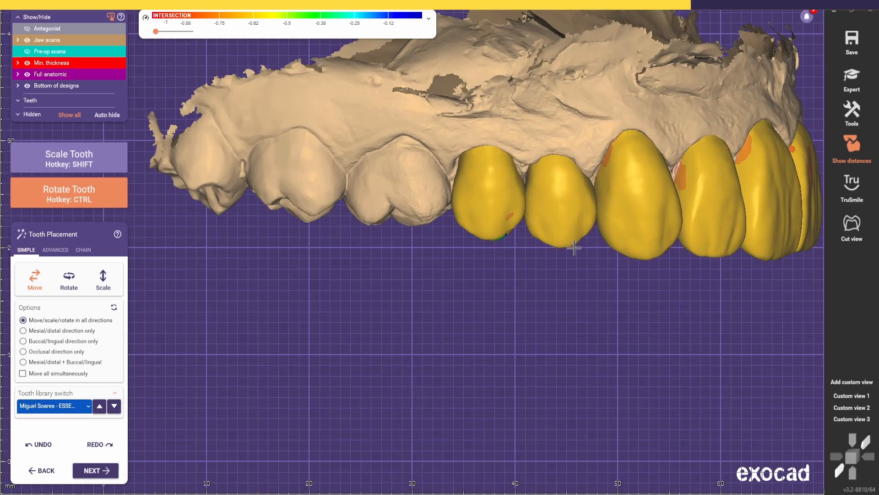
# Show the pre-op scan and refine the canines and premolars against it from the lateral views of both sides
pyautogui.click(852, 396)
pyautogui.moveTo(625, 197); pyautogui.dragTo(481, 172, button='right')
pyautogui.scroll(2, 481, 172)
pyautogui.moveTo(534, 170); pyautogui.dragTo(444, 289, button='right')
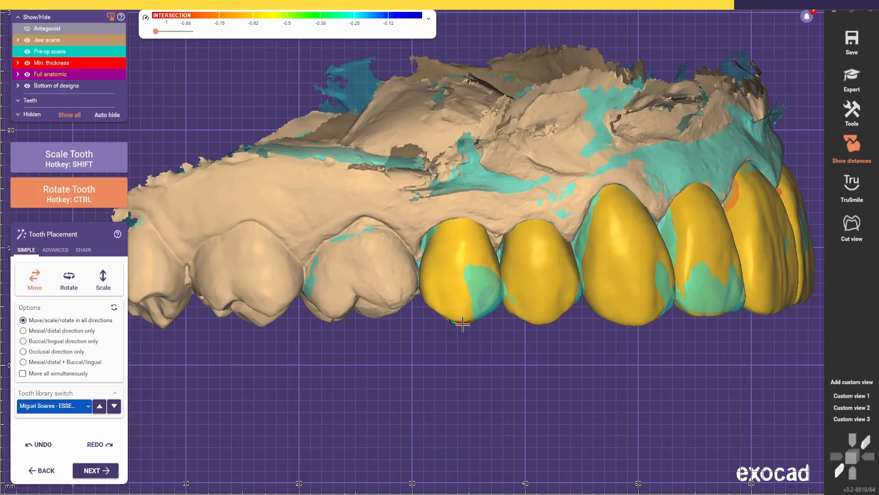
pyautogui.click(858, 409)
pyautogui.moveTo(572, 312); pyautogui.dragTo(462, 197, button='right')
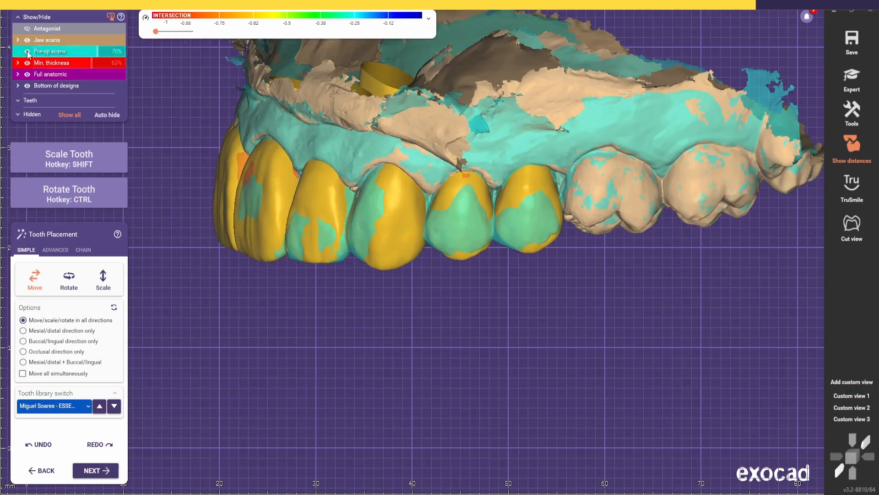
# Hide the pre-op scan and readjust the individual teeth over the prepared jaw, working from the lateral and frontal views
pyautogui.click(27, 51)
pyautogui.moveTo(530, 218); pyautogui.dragTo(476, 397, button='right')
pyautogui.click(838, 417)
pyautogui.hotkey('ctrl', '1')
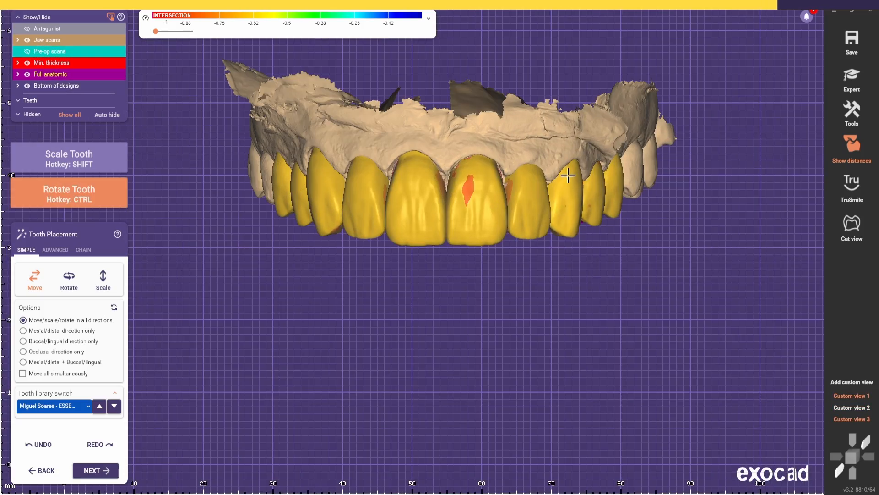
pyautogui.moveTo(611, 204); pyautogui.dragTo(452, 238, button='right')
pyautogui.scroll(3, 473, 251)
pyautogui.keyDown('ctrl'); pyautogui.moveTo(451, 238); pyautogui.dragTo(450, 267); pyautogui.keyUp('ctrl')
pyautogui.scroll(-2, 451, 267)
pyautogui.moveTo(450, 267); pyautogui.dragTo(330, 178, button='right')
pyautogui.click(850, 397)
pyautogui.scroll(-3, 365, 236)
# Compare the final tooth placement with the pre-op scan by showing and hiding the scan in the frontal view
pyautogui.click(27, 51)
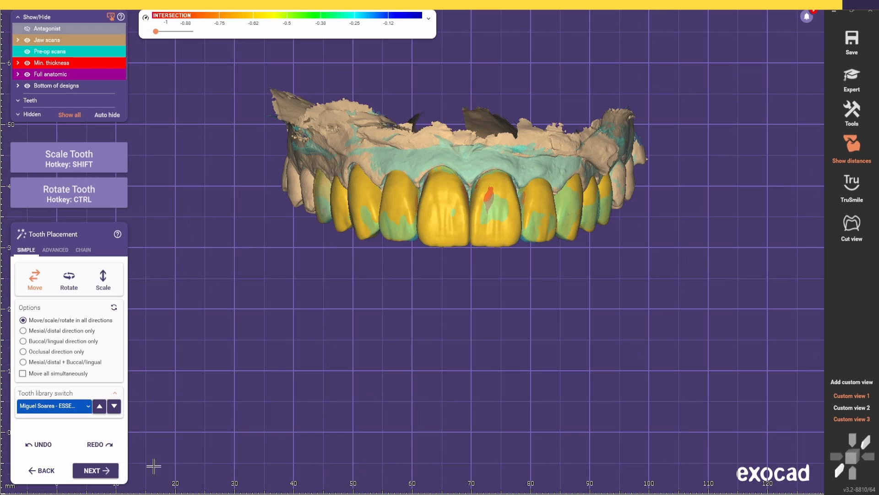
pyautogui.click(27, 52)
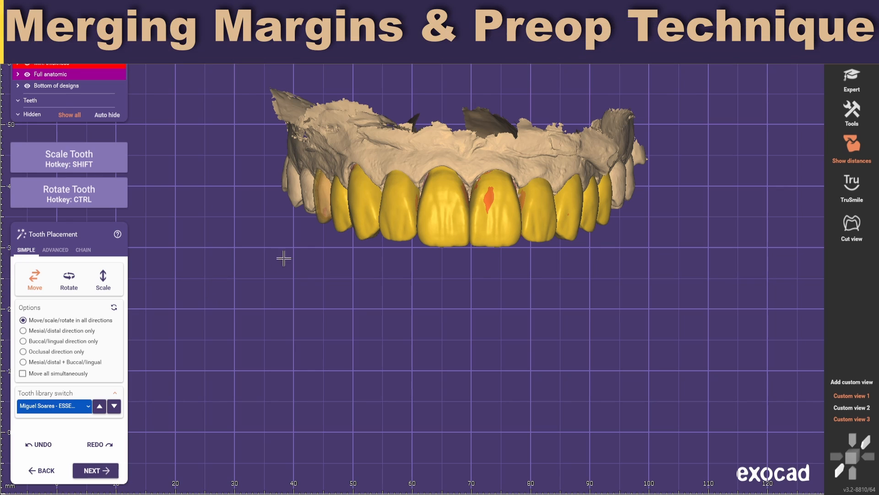
pyautogui.press('shift')
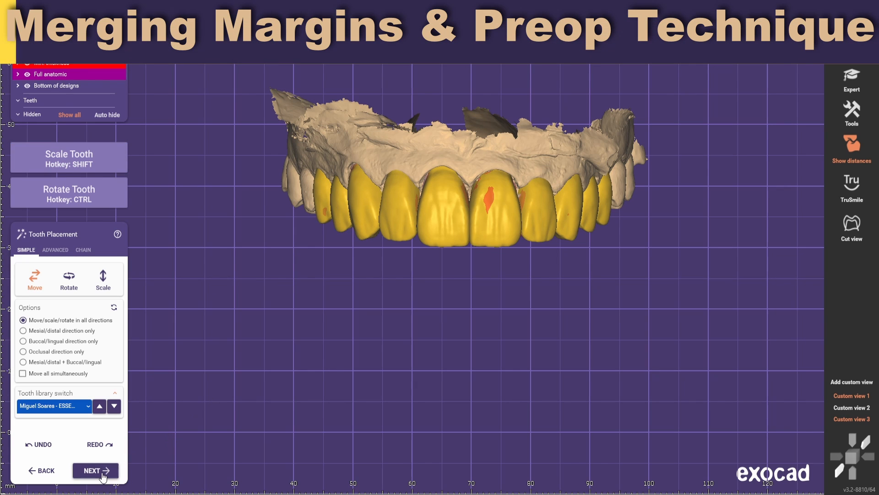
pyautogui.click(102, 476)
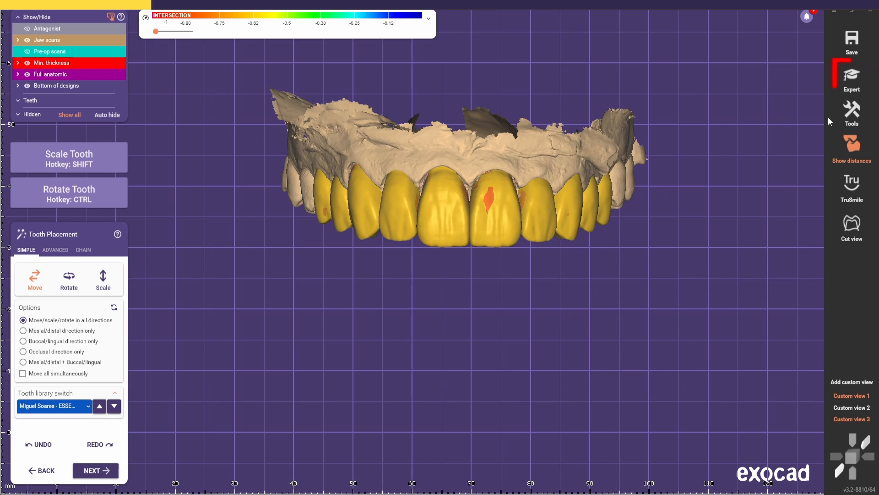
# Switch to Expert mode and start copying existing parts as a Pre-op scan mesh with Add/Remove Mesh
pyautogui.click(853, 82)
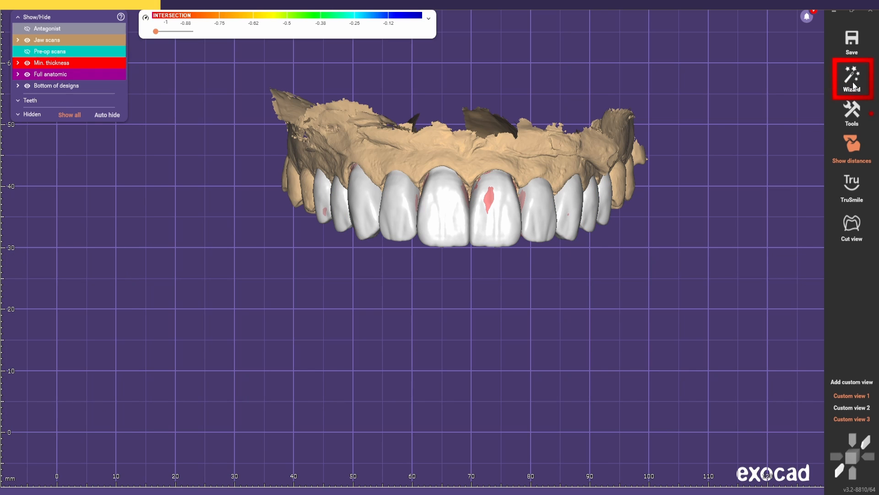
pyautogui.click(850, 112)
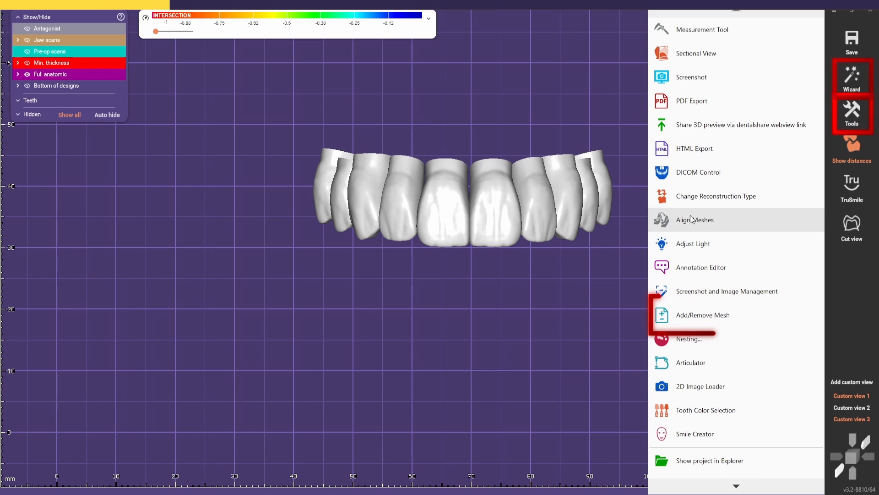
pyautogui.click(685, 316)
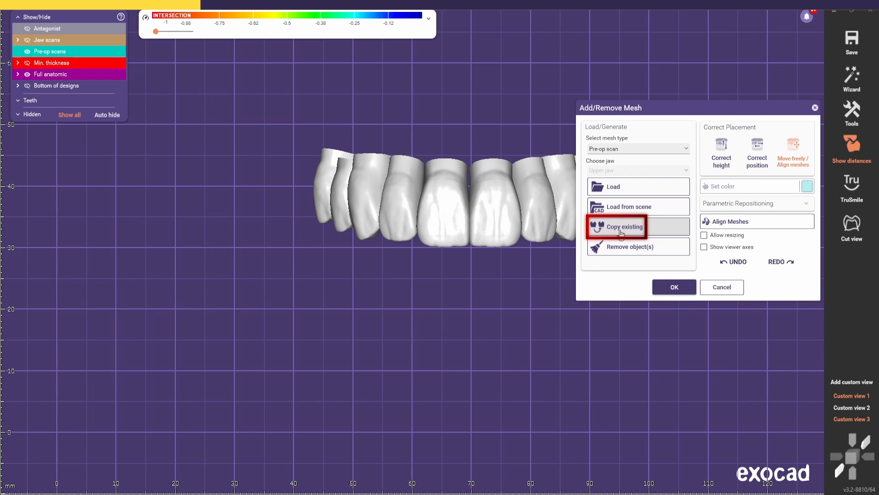
pyautogui.click(648, 227)
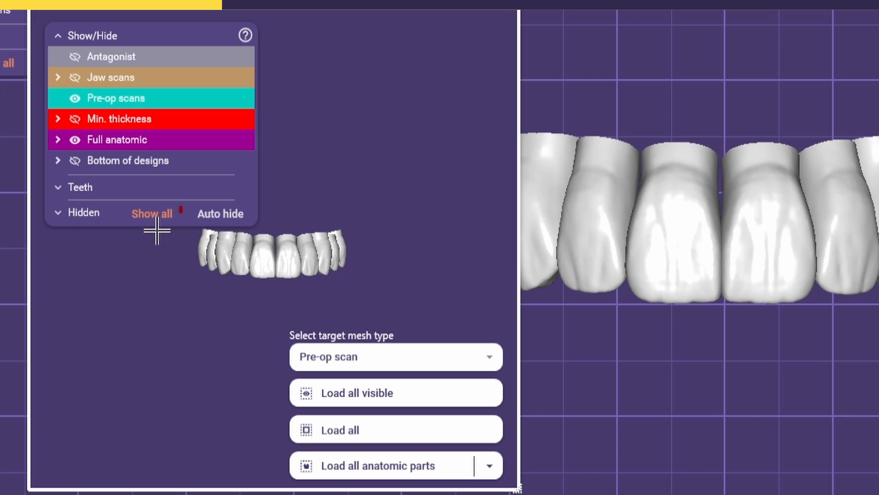
# Show only the full anatomic parts in the scene used for copying and converting
pyautogui.click(155, 219)
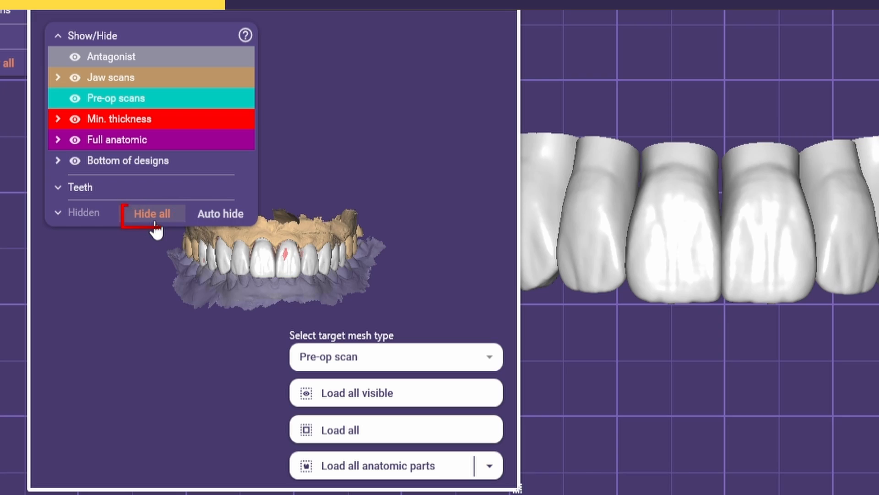
pyautogui.click(155, 219)
pyautogui.click(77, 140)
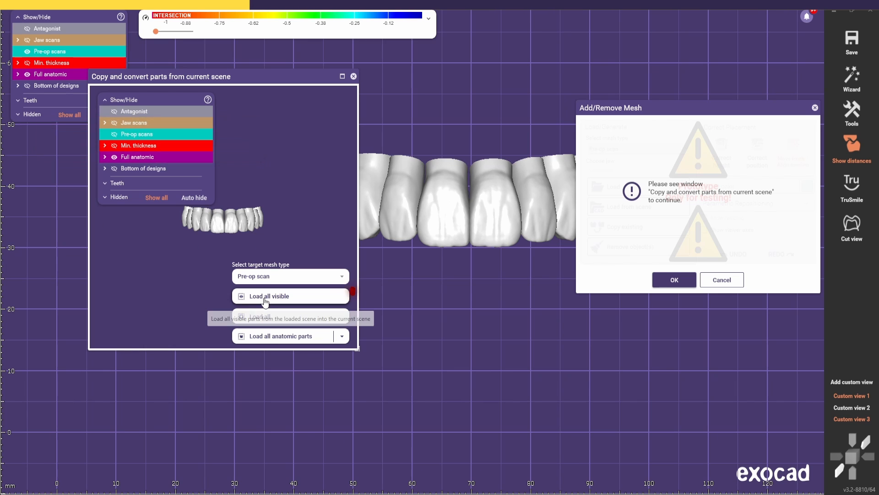
# Load all visible parts as individual Pre-op scan meshes relative to the scene coordinate system, replacing the existing pre-op scan, and check their visibility
pyautogui.click(279, 299)
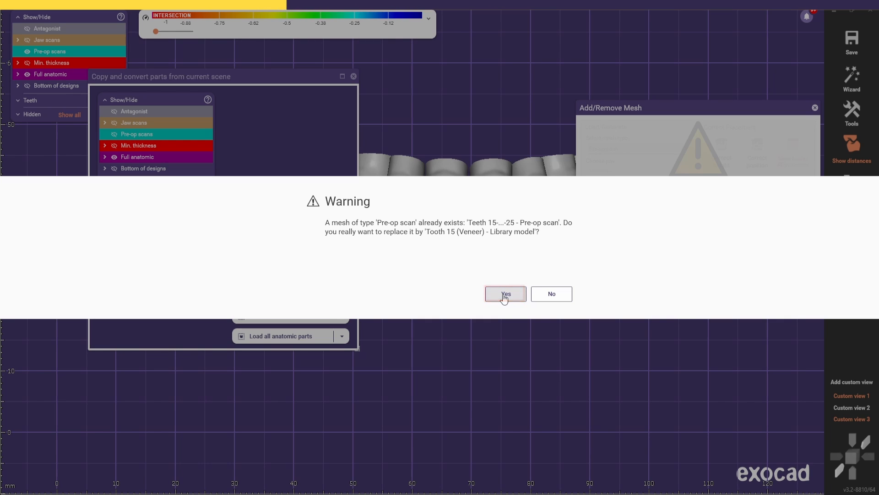
pyautogui.click(505, 295)
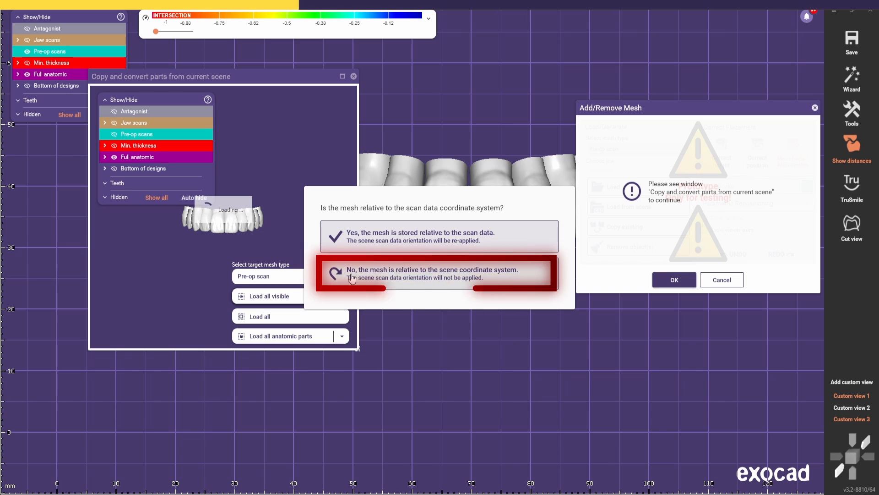
pyautogui.click(396, 281)
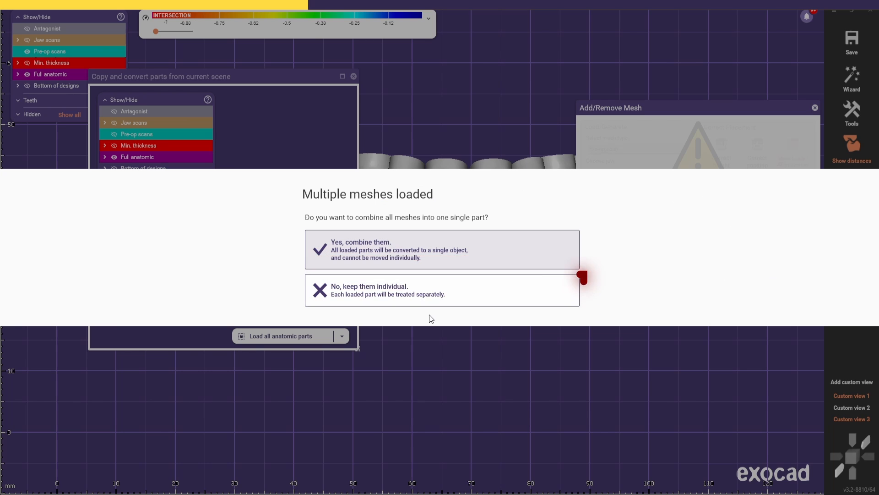
pyautogui.click(390, 295)
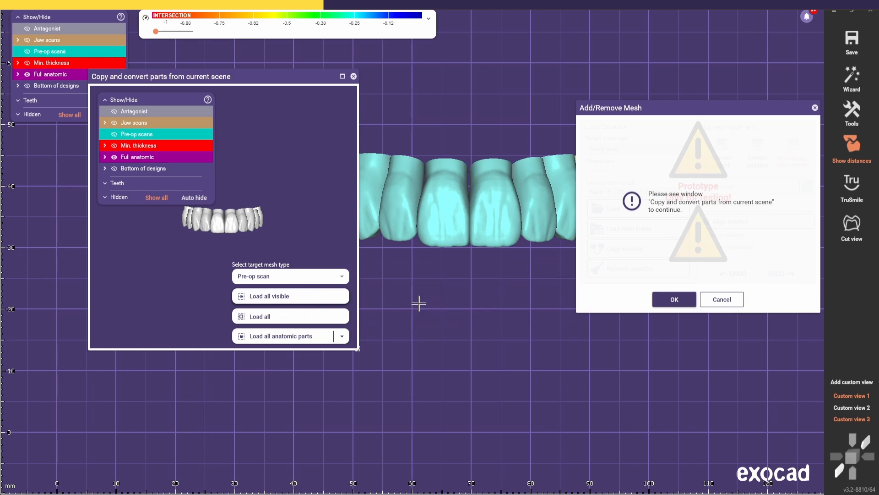
pyautogui.click(674, 301)
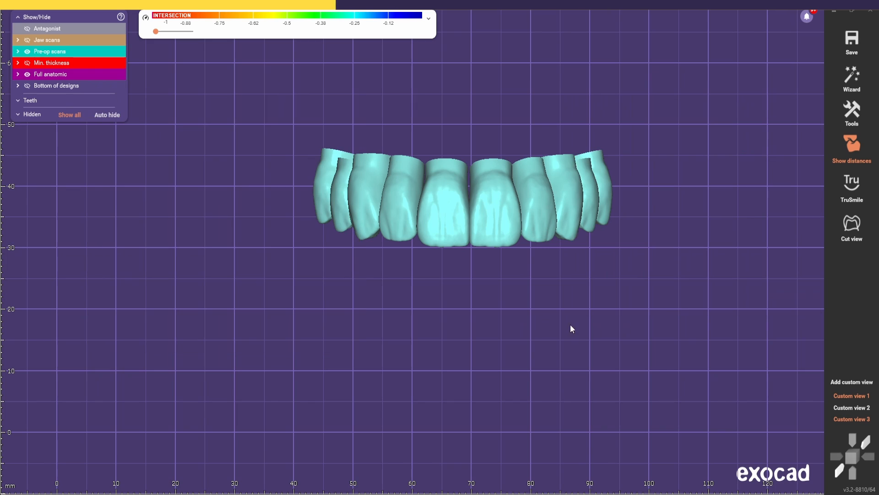
pyautogui.click(27, 52)
pyautogui.click(26, 53)
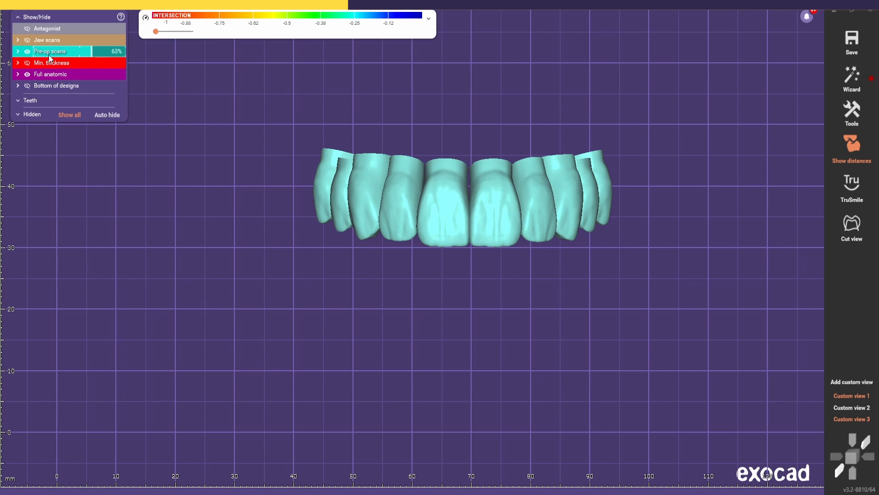
# Hide the pre-op scans, return to the wizard and advance through Tooth Placement and Correct Pre-Op Scan Placement to Free-Forming
pyautogui.moveTo(91, 52); pyautogui.dragTo(127, 54)
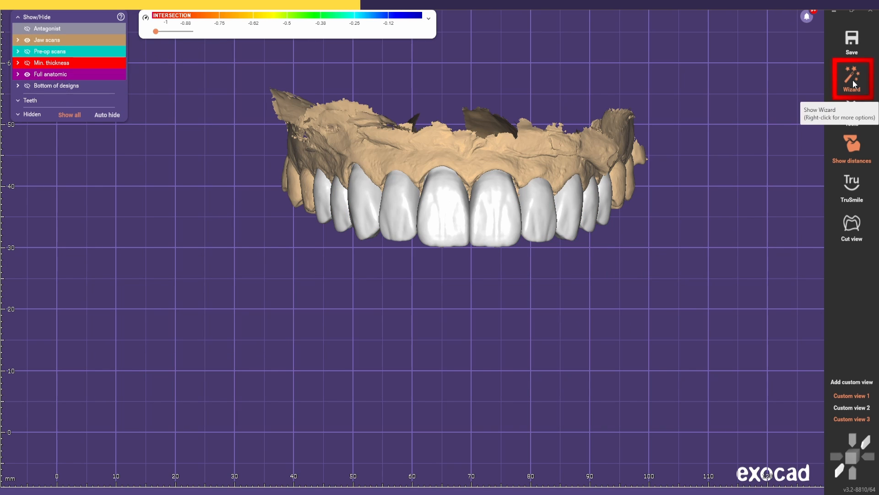
pyautogui.click(854, 86)
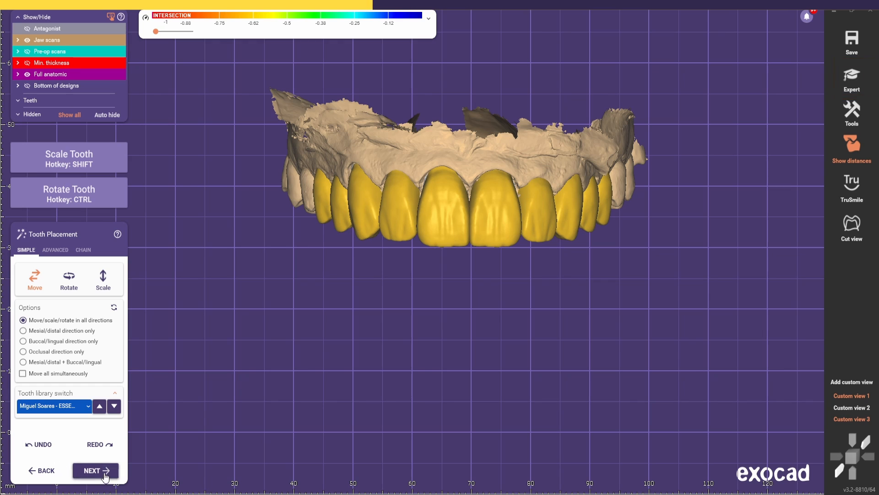
pyautogui.click(95, 471)
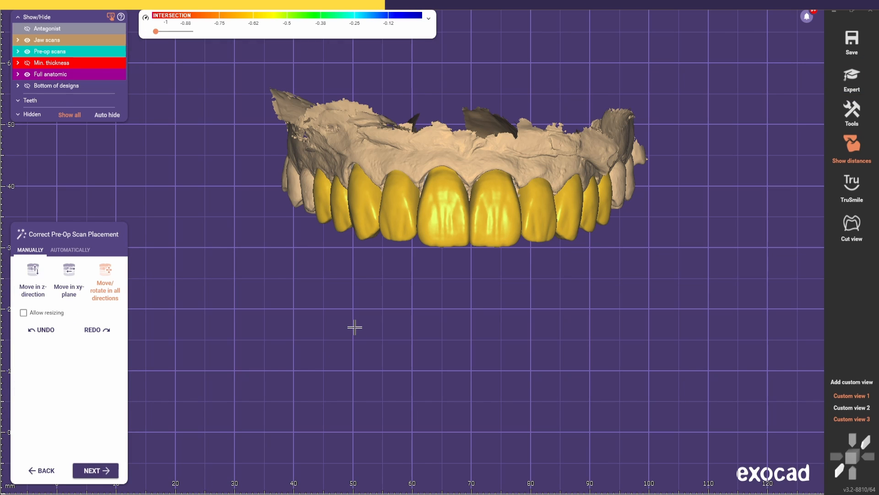
pyautogui.click(92, 471)
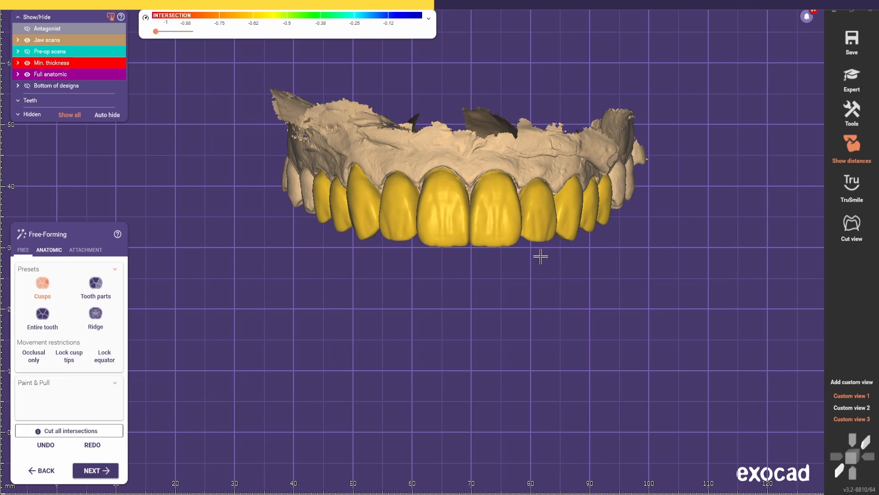
# Show the pre-op scans and make the full anatomic teeth semi-transparent to compare both across the whole arch
pyautogui.click(69, 51)
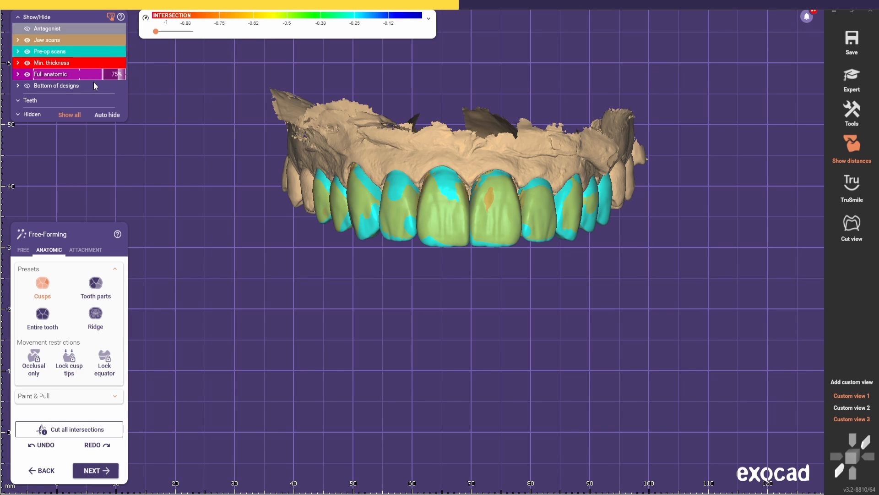
pyautogui.scroll(5, 265, 196)
pyautogui.scroll(3, 422, 219)
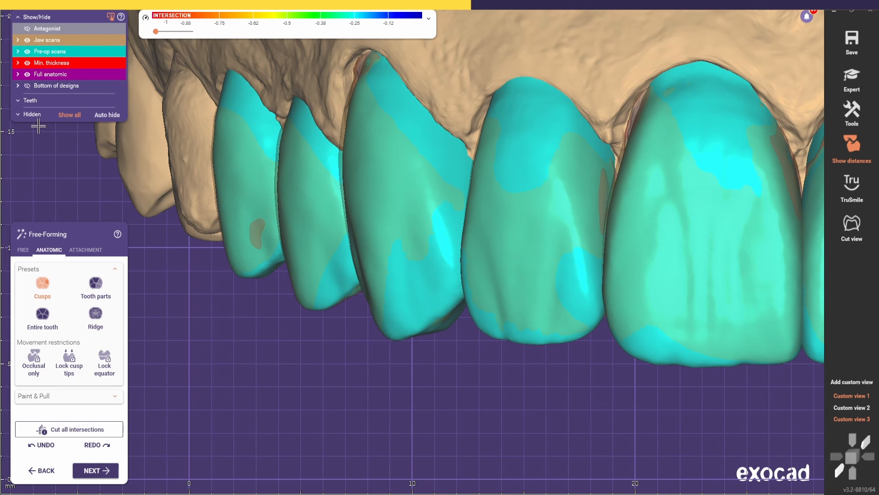
pyautogui.moveTo(71, 76); pyautogui.dragTo(86, 92)
pyautogui.scroll(-4, 479, 321)
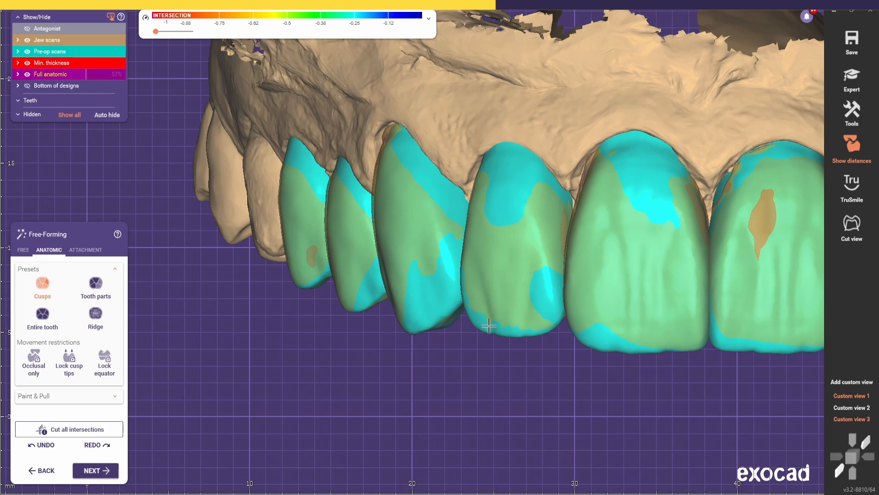
pyautogui.moveTo(615, 359); pyautogui.dragTo(483, 334, button='middle')
pyautogui.scroll(-3, 387, 323)
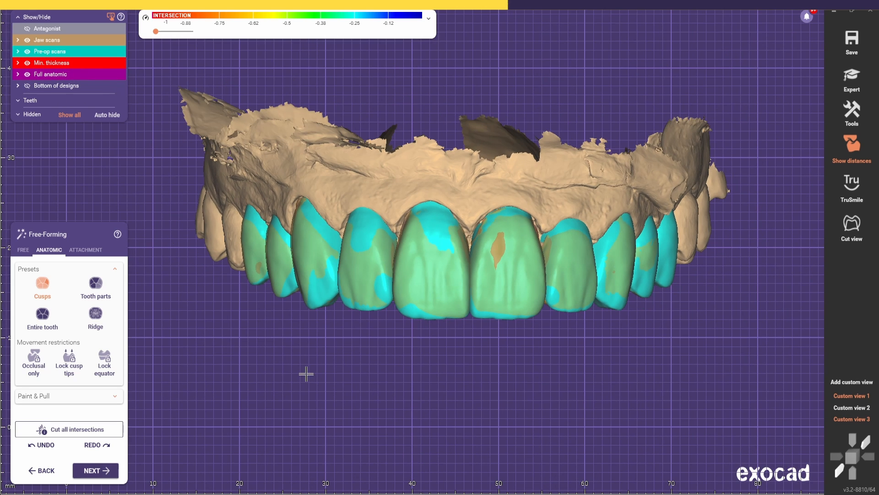
# Switch to Expert mode, ignoring the minimum-thickness interferences, and adapt the model teeth with Adapt to Pre-Op Scan
pyautogui.click(854, 81)
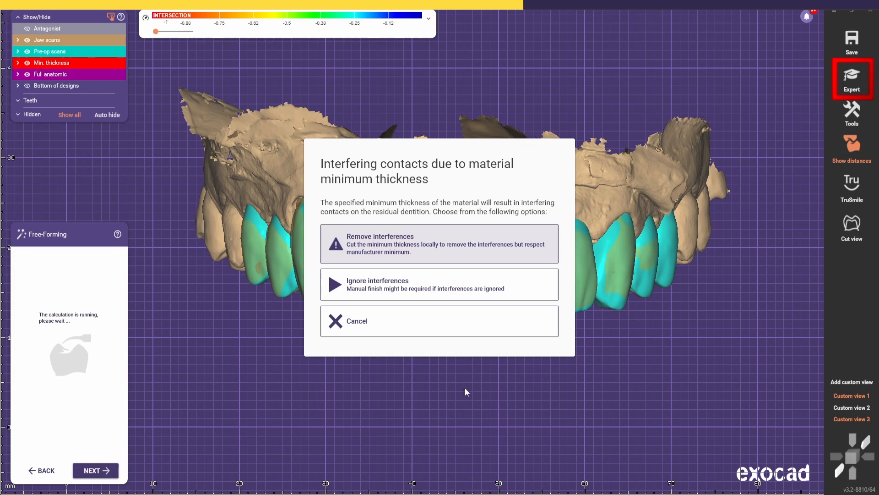
pyautogui.click(374, 288)
pyautogui.rightClick(201, 326)
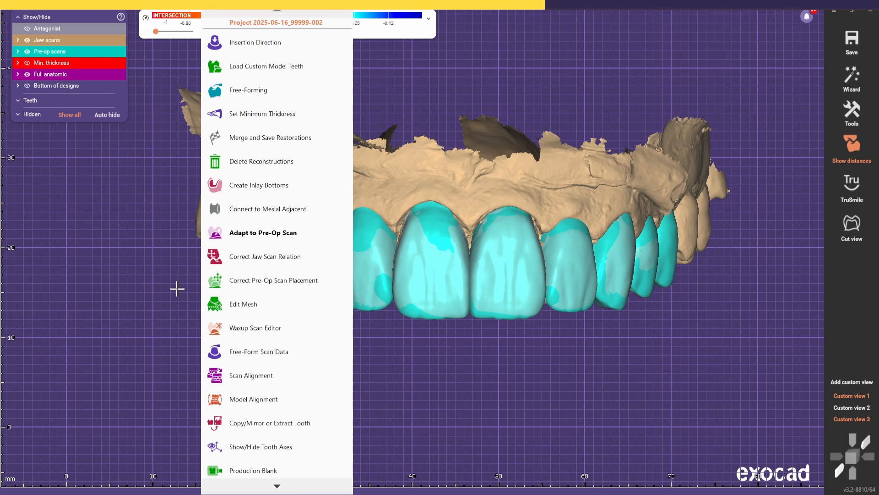
pyautogui.click(252, 232)
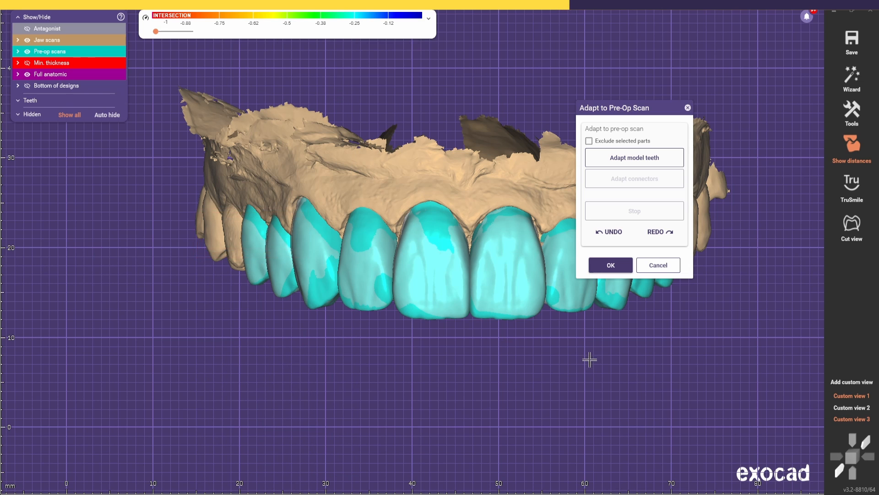
pyautogui.click(626, 160)
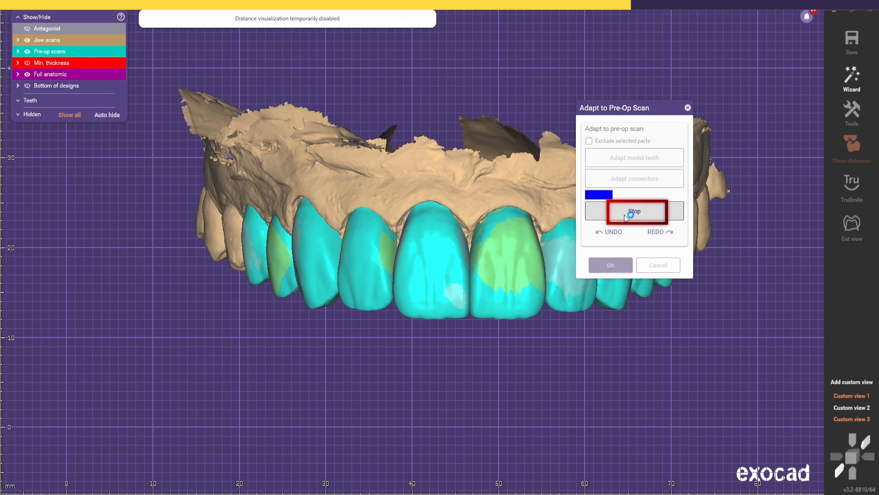
# Inspect the adapted teeth from the occlusal and frontal sides, hiding individual incisor pre-op meshes, and accept the adaptation
pyautogui.moveTo(483, 347); pyautogui.dragTo(488, 81, button='right')
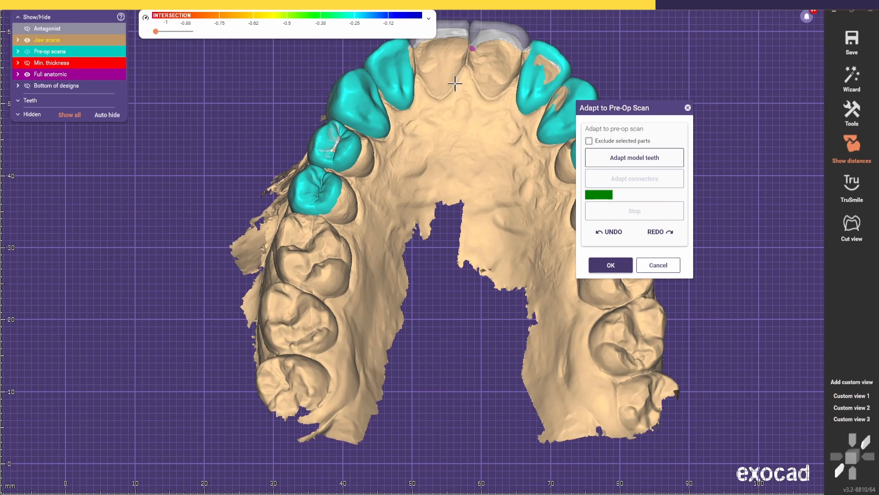
pyautogui.scroll(5, 434, 132)
pyautogui.scroll(3, 426, 151)
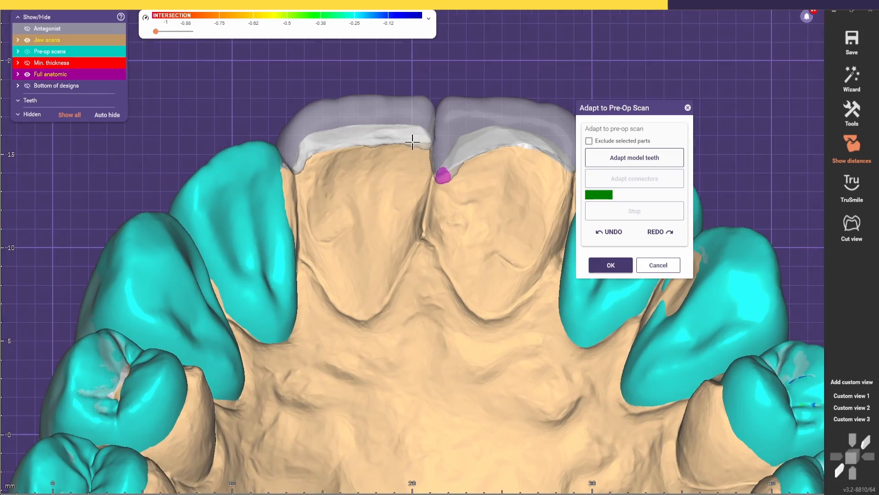
pyautogui.scroll(-3, 419, 147)
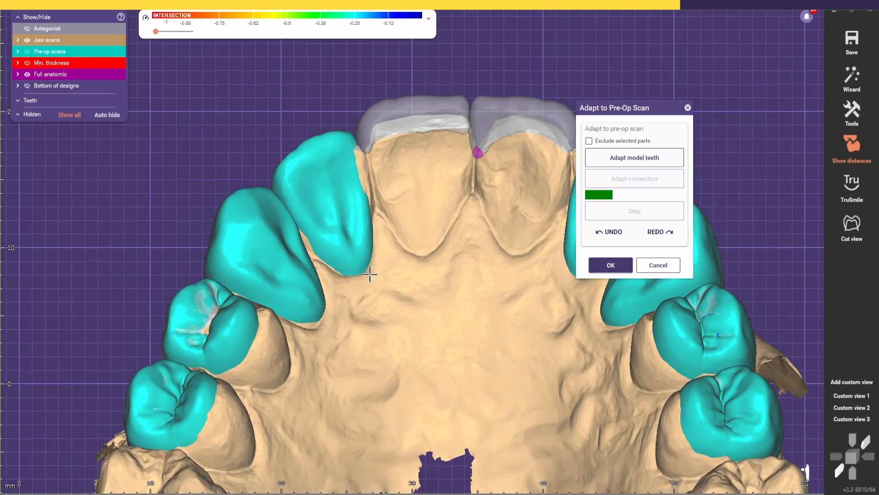
pyautogui.click(336, 206)
pyautogui.moveTo(361, 220); pyautogui.dragTo(389, 339, button='right')
pyautogui.scroll(5, 275, 330)
pyautogui.scroll(-5, 363, 290)
pyautogui.moveTo(364, 291); pyautogui.dragTo(387, 334, button='right')
pyautogui.scroll(-4, 389, 334)
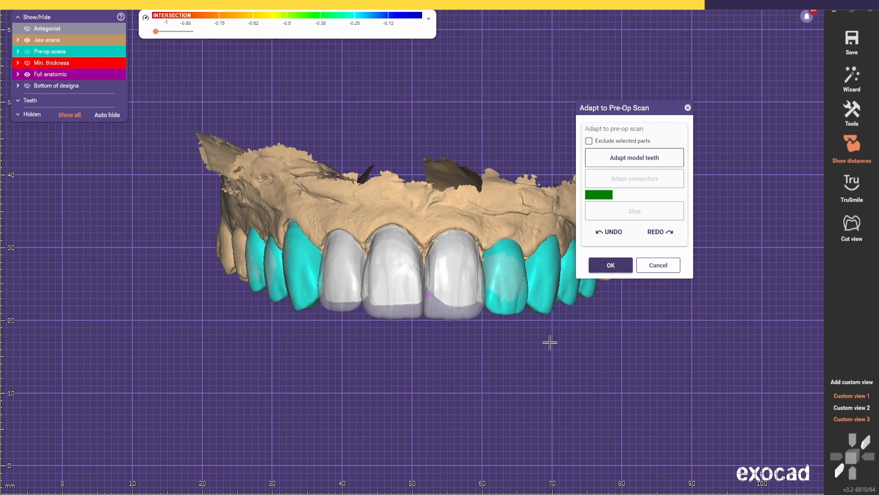
pyautogui.scroll(2, 524, 306)
pyautogui.click(610, 266)
# Hide the pre-op scans and examine the adapted full anatomic teeth from the front and side
pyautogui.click(27, 51)
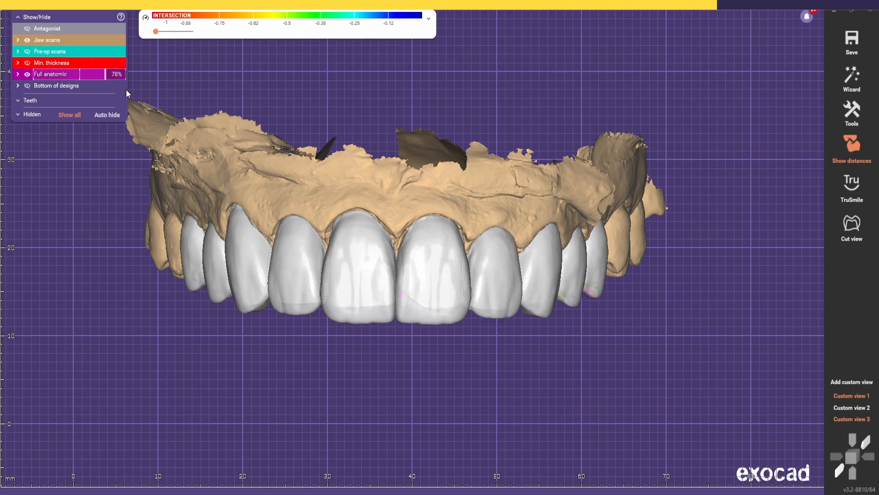
pyautogui.scroll(-3, 401, 338)
pyautogui.scroll(4, 419, 315)
pyautogui.moveTo(420, 315); pyautogui.dragTo(618, 251, button='right')
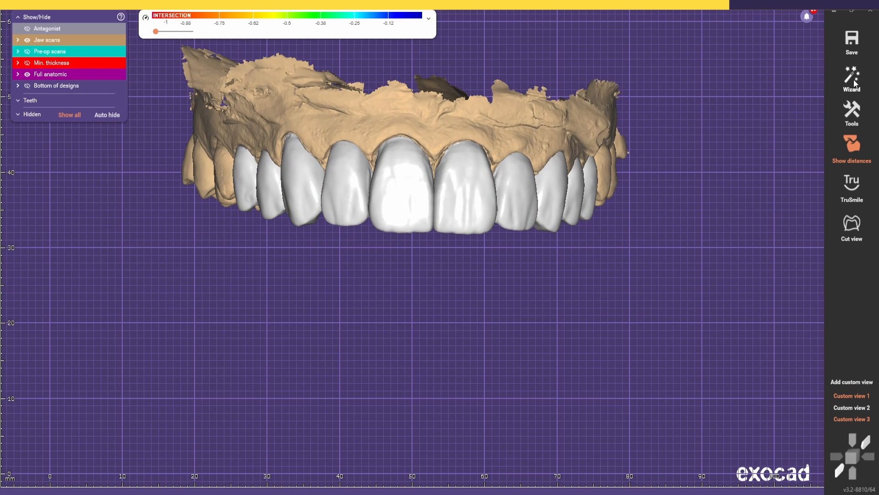
# Replace the pre-op scan meshes with the preop file using Add/Remove Mesh, stored relative to the scan data
pyautogui.click(853, 112)
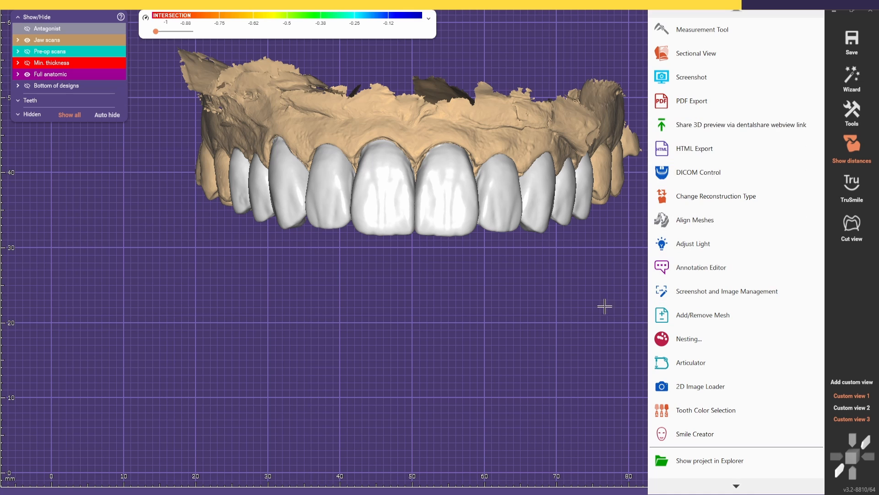
pyautogui.click(699, 315)
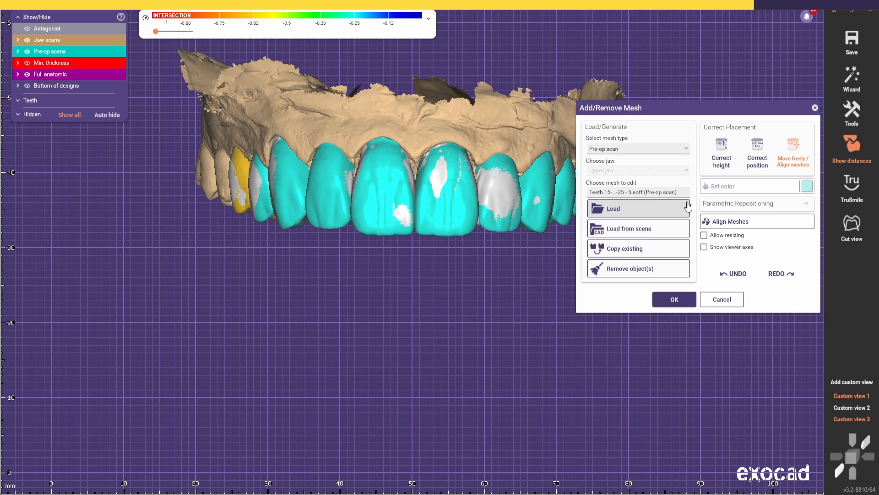
pyautogui.click(632, 214)
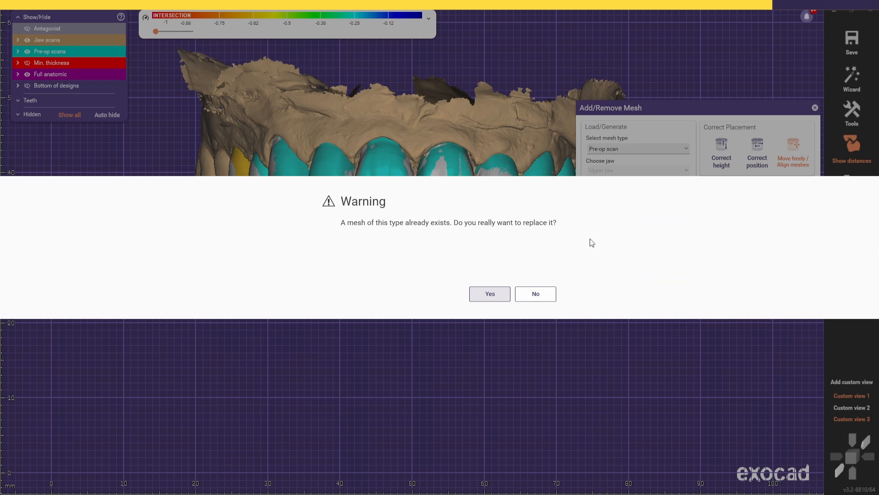
pyautogui.click(490, 294)
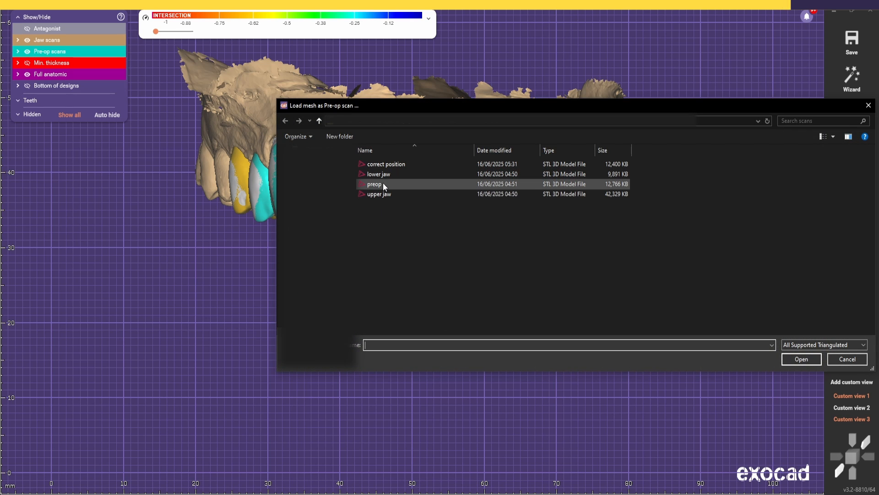
pyautogui.doubleClick(383, 184)
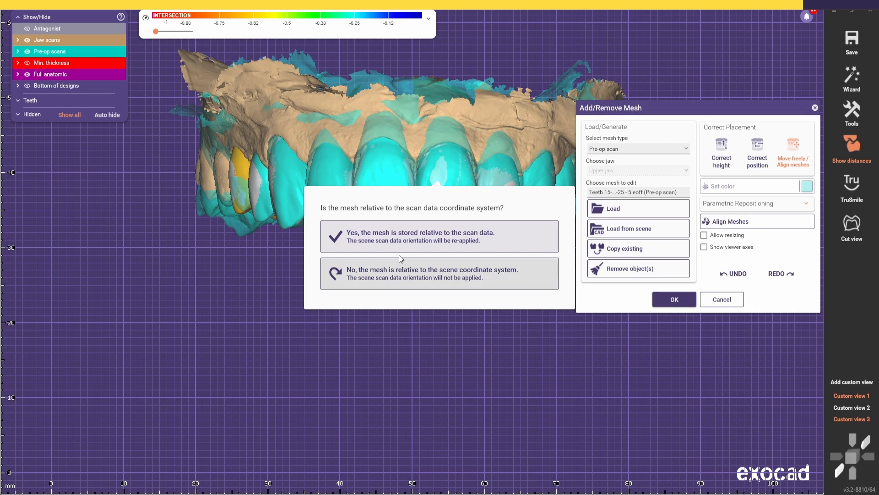
pyautogui.click(395, 242)
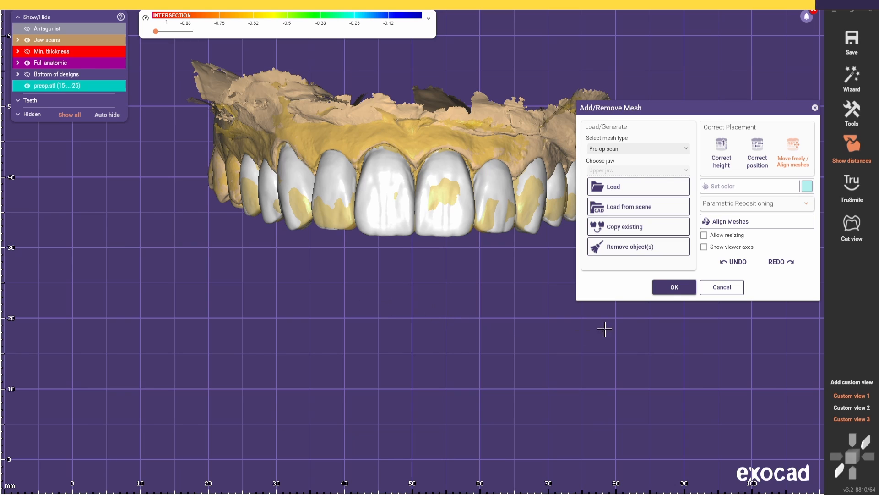
pyautogui.click(675, 287)
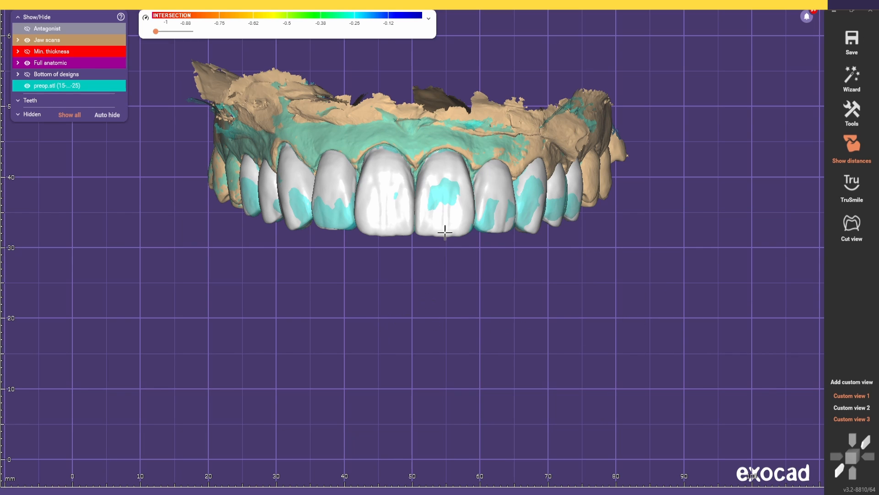
# Compare the adapted teeth with preop.stl by toggling its visibility and raising its opacity to 100%, then leave it hidden
pyautogui.scroll(2, 323, 212)
pyautogui.click(27, 87)
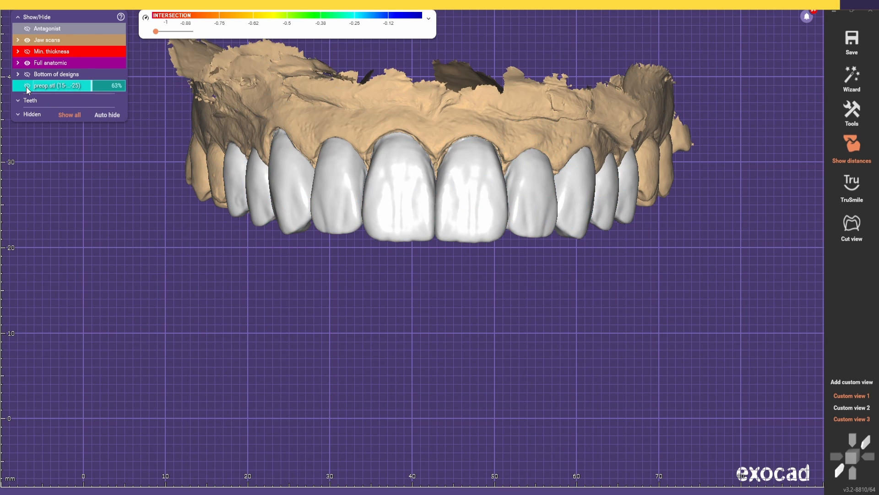
pyautogui.click(27, 86)
pyautogui.moveTo(83, 90); pyautogui.dragTo(174, 91)
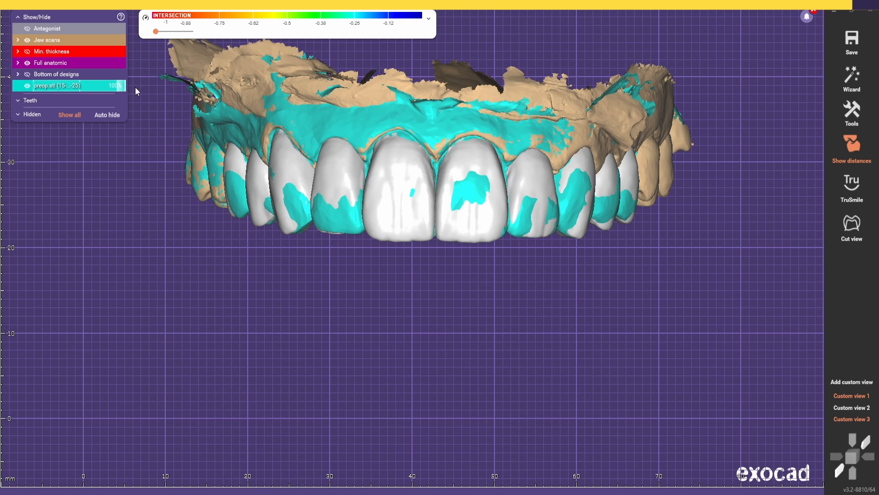
pyautogui.click(28, 86)
pyautogui.scroll(-4, 204, 266)
pyautogui.moveTo(266, 298); pyautogui.dragTo(355, 333, button='right')
pyautogui.scroll(2, 318, 283)
# Start Free-Forming on the veneers in free brush mode with the Smooth/Flatten tool
pyautogui.rightClick(185, 279)
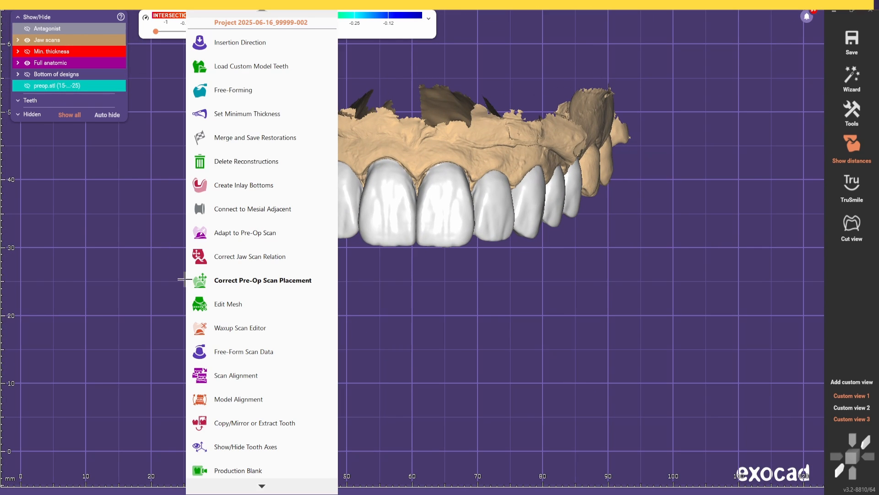
pyautogui.click(234, 90)
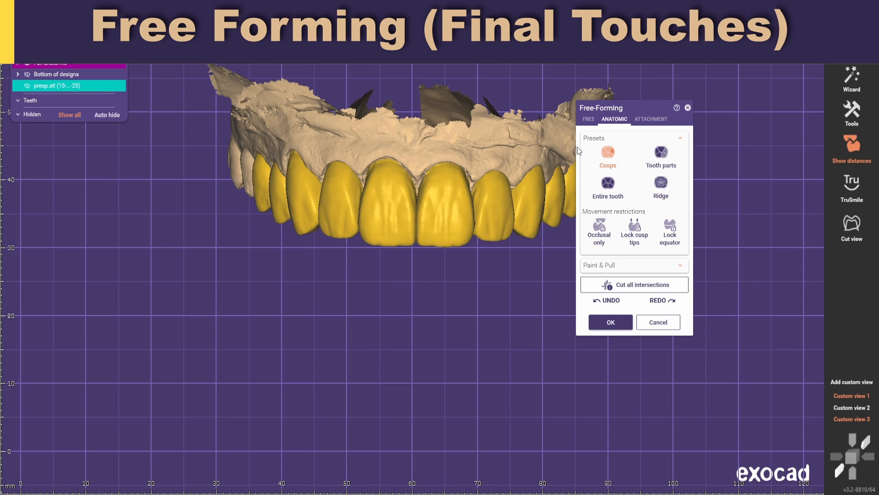
pyautogui.moveTo(637, 109); pyautogui.dragTo(108, 189)
pyautogui.click(56, 201)
pyautogui.click(105, 231)
pyautogui.scroll(4, 370, 186)
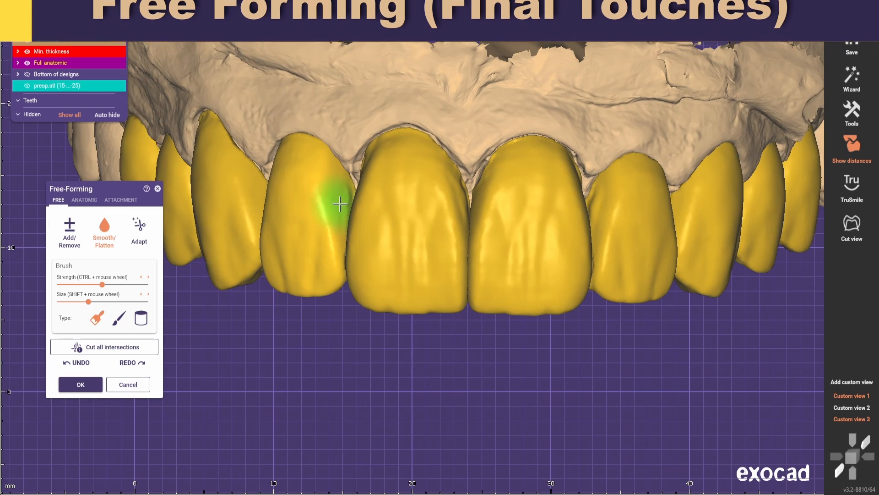
pyautogui.scroll(-3, 393, 192)
# Refine the labial surfaces of the front veneers, alternating between the Add/Remove and Smooth/Flatten brushes
pyautogui.click(65, 240)
pyautogui.scroll(3, 344, 193)
pyautogui.moveTo(354, 191); pyautogui.dragTo(361, 216, button='right')
pyautogui.click(104, 232)
pyautogui.click(71, 239)
pyautogui.scroll(2, 433, 203)
pyautogui.click(70, 233)
pyautogui.moveTo(293, 229); pyautogui.dragTo(337, 247, button='right')
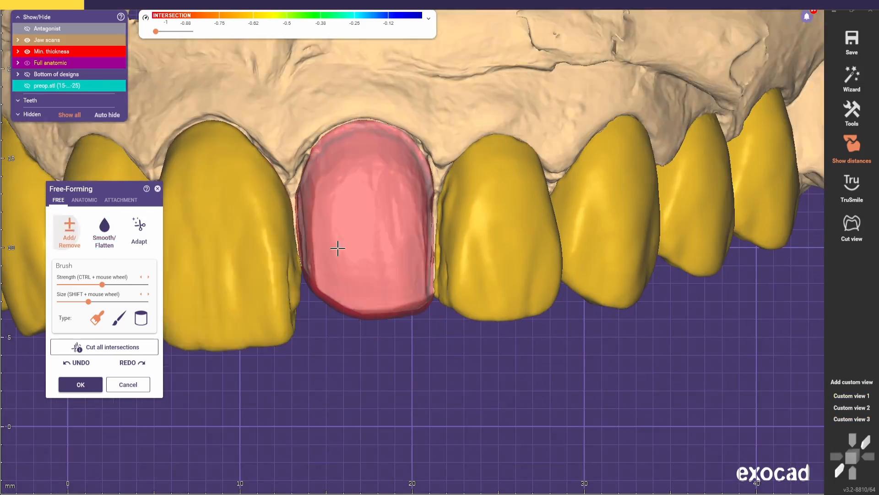
# Smooth the palatal edges of the first premolar and canine veneers on the patient's right side with Smooth/Flatten
pyautogui.click(104, 233)
pyautogui.scroll(1, 438, 212)
pyautogui.moveTo(412, 210); pyautogui.dragTo(394, 321, button='right')
pyautogui.click(108, 241)
pyautogui.scroll(2, 339, 257)
pyautogui.moveTo(342, 272); pyautogui.dragTo(349, 251)
pyautogui.moveTo(388, 92); pyautogui.dragTo(392, 85)
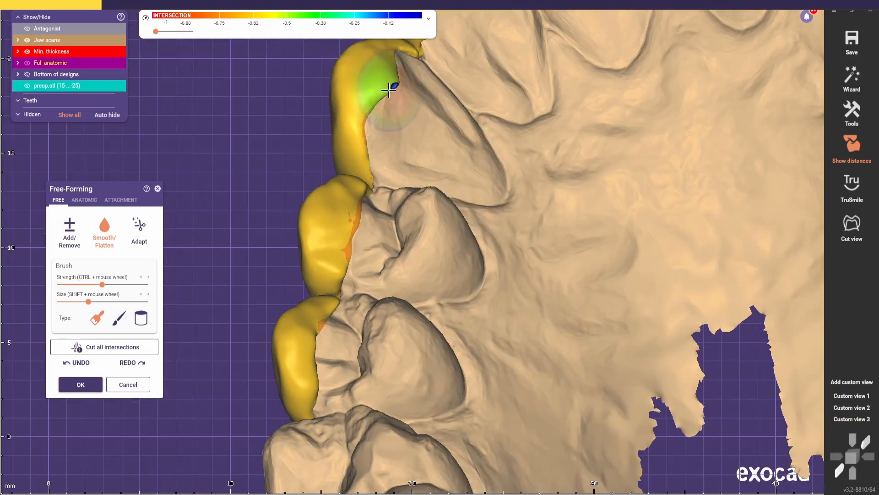
# Reduce the brush size and smooth the palatal edge of the right central incisor veneer
pyautogui.scroll(-1, 403, 119)
pyautogui.moveTo(408, 129); pyautogui.dragTo(417, 183, button='middle')
pyautogui.keyDown('shift'); pyautogui.scroll(-3, 430, 102); pyautogui.keyUp('shift')
pyautogui.moveTo(500, 101); pyautogui.dragTo(465, 284, button='middle')
pyautogui.scroll(1, 511, 241)
pyautogui.moveTo(584, 172); pyautogui.dragTo(593, 165)
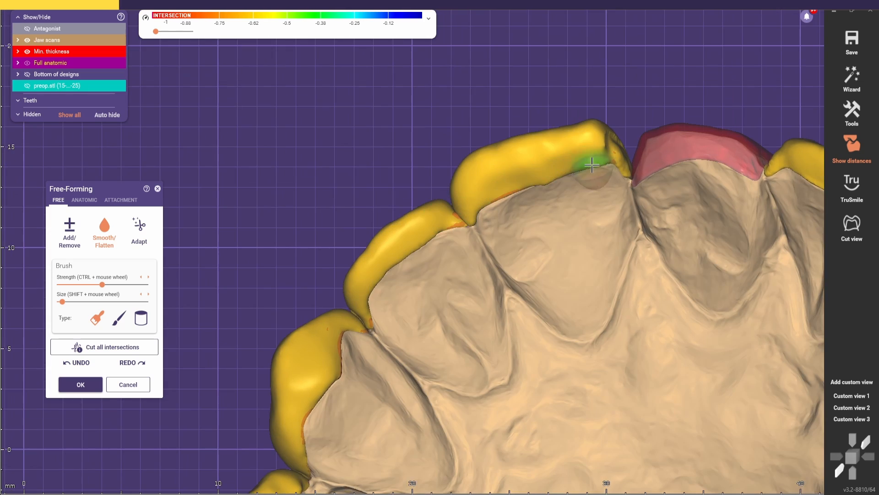
pyautogui.scroll(-1, 595, 169)
pyautogui.moveTo(627, 178); pyautogui.dragTo(593, 201, button='middle')
pyautogui.moveTo(596, 203); pyautogui.dragTo(597, 216)
# Smooth the palatal edge of a veneer on the patient's left side with the small Smooth/Flatten brush
pyautogui.moveTo(748, 215); pyautogui.dragTo(430, 68, button='middle')
pyautogui.scroll(1, 550, 183)
pyautogui.moveTo(659, 297); pyautogui.dragTo(667, 291)
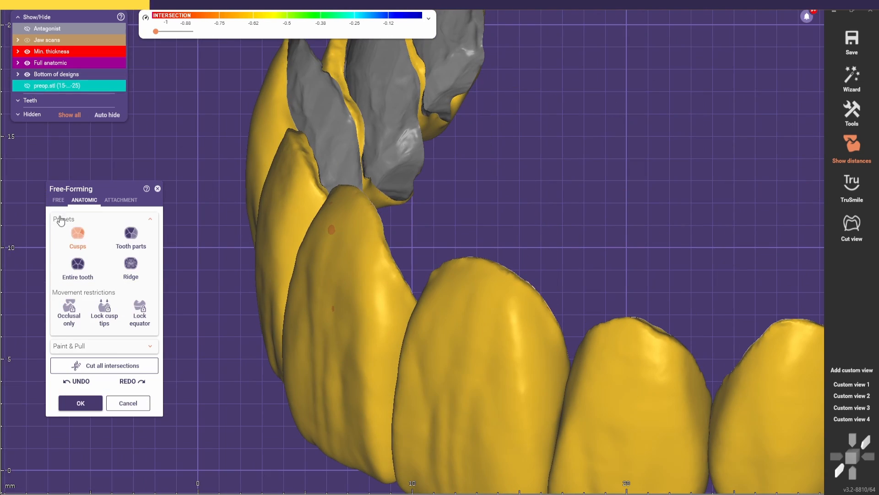
# Smooth the cervical edges of the canine and premolar veneers on the patient's right side with the Smooth/Flatten brush
pyautogui.click(58, 200)
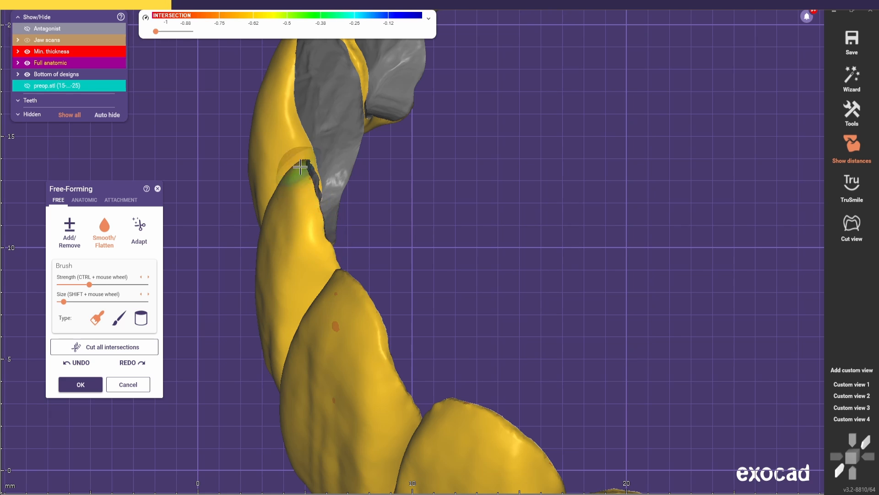
pyautogui.scroll(-3, 300, 167)
pyautogui.moveTo(320, 158); pyautogui.dragTo(367, 137, button='right')
pyautogui.scroll(2, 357, 139)
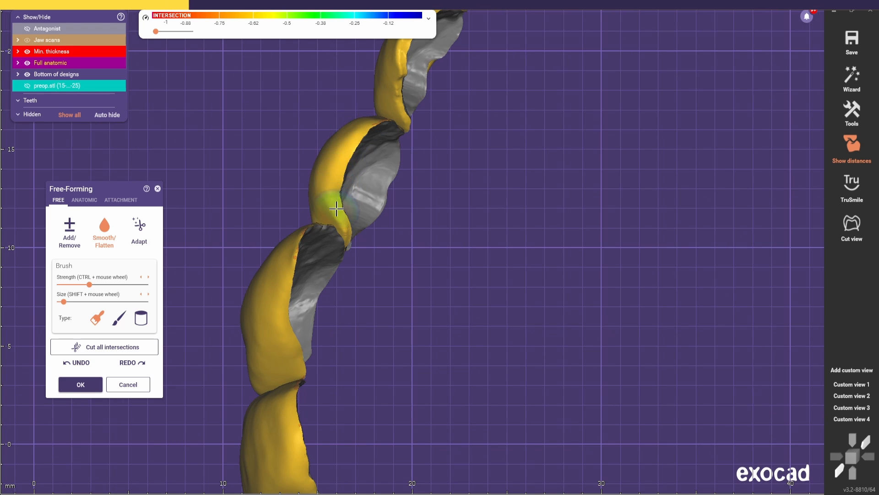
pyautogui.scroll(-2, 337, 208)
pyautogui.moveTo(405, 135); pyautogui.dragTo(399, 191, button='middle')
pyautogui.scroll(2, 438, 92)
# Continue smoothing the rough cervical margins of the front veneers with Smooth/Flatten
pyautogui.moveTo(403, 162); pyautogui.dragTo(486, 177, button='right')
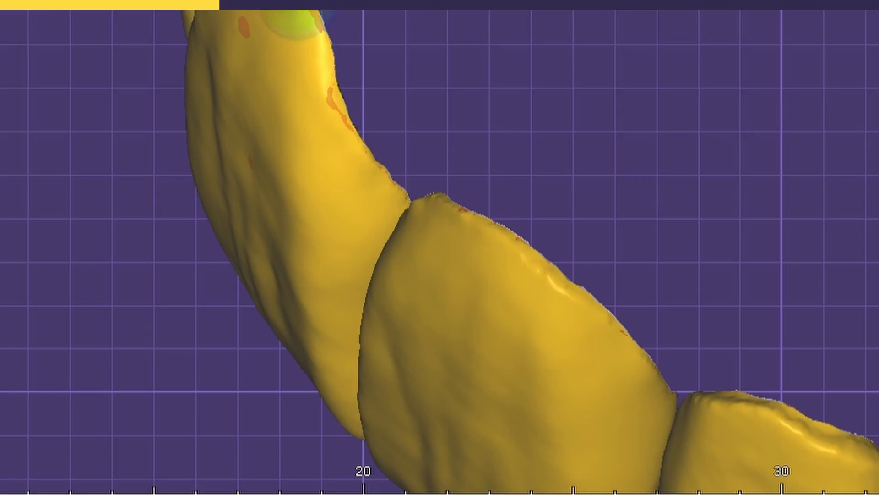
pyautogui.moveTo(320, 2); pyautogui.dragTo(224, 14, button='right')
pyautogui.scroll(-1, 224, 14)
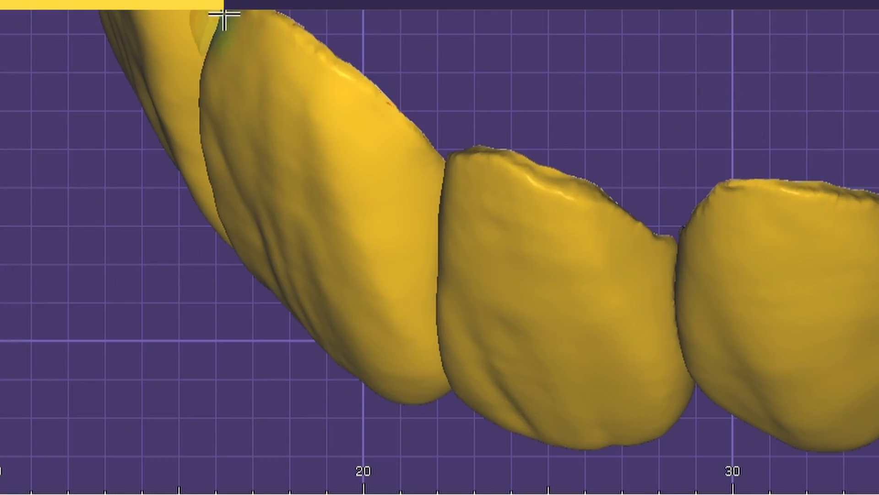
pyautogui.moveTo(538, 169); pyautogui.dragTo(694, 236, button='right')
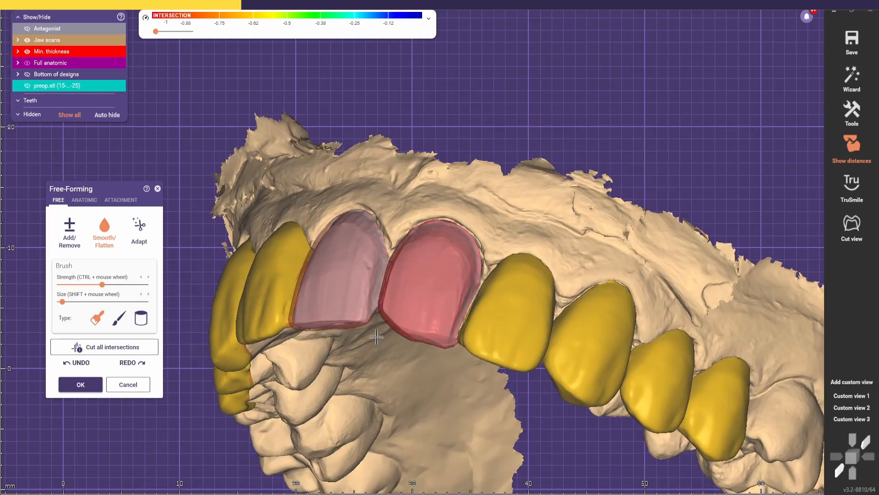
# Smooth the proximal surfaces of the front veneers with a small Smooth/Flatten brush, hiding neighbouring veneers one at a time for access
pyautogui.moveTo(378, 334); pyautogui.dragTo(297, 339, button='right')
pyautogui.scroll(4, 296, 339)
pyautogui.press('1')
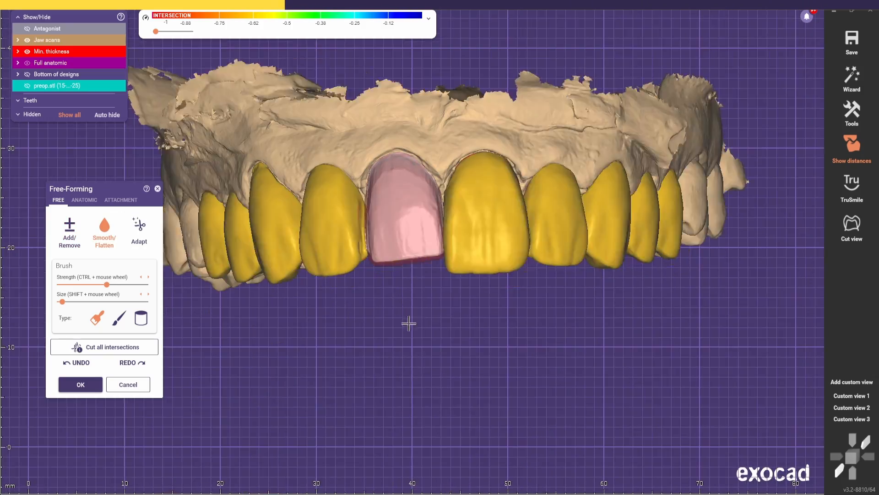
pyautogui.scroll(3, 406, 318)
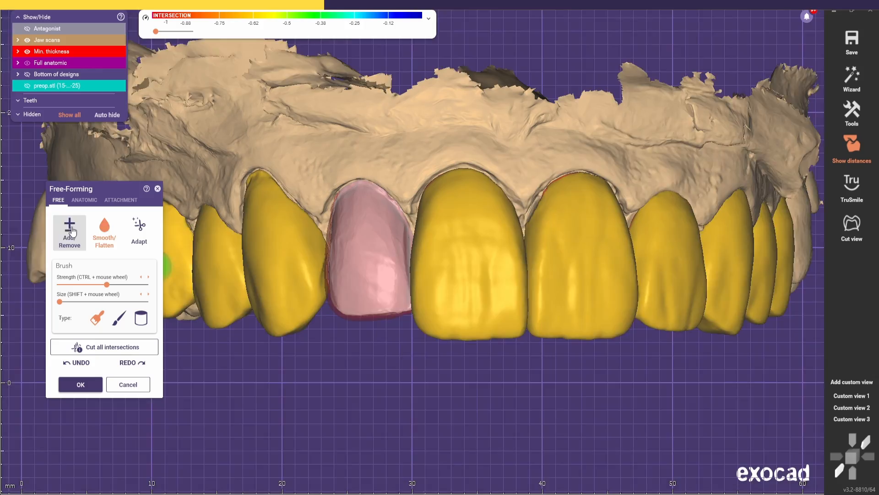
pyautogui.scroll(3, 331, 245)
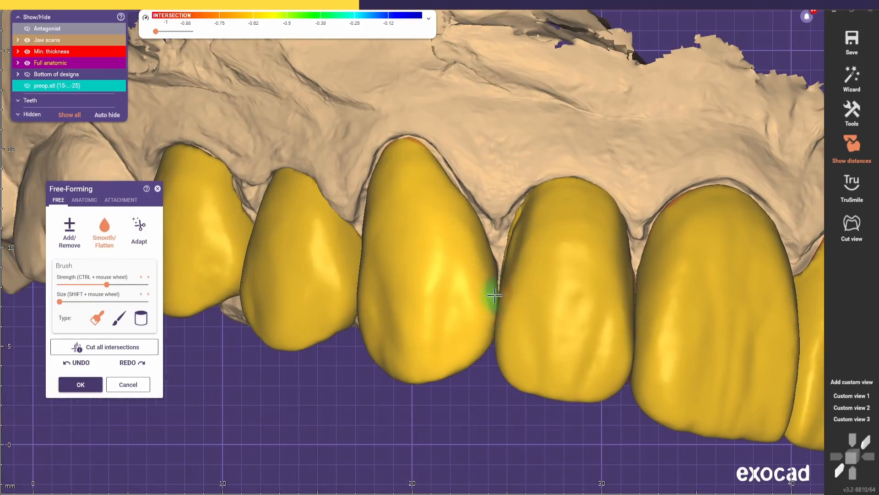
pyautogui.scroll(-5, 496, 295)
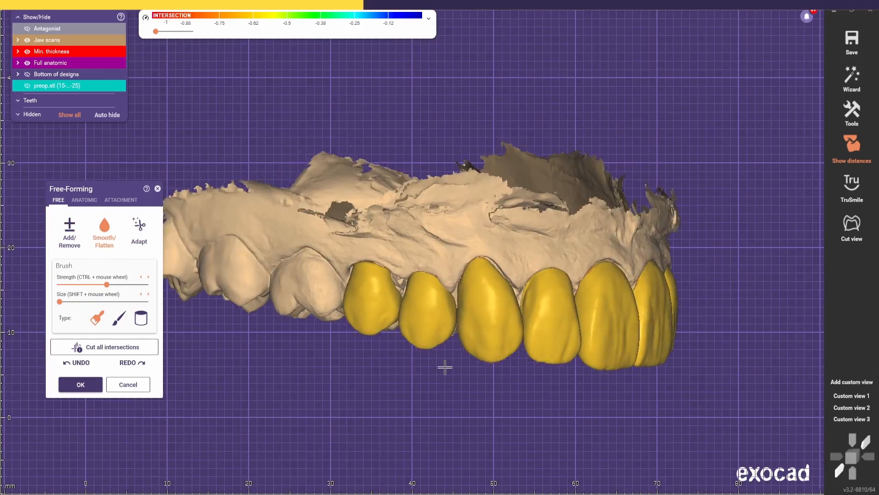
# Adjust the canine and premolar veneers on the patient's right side with the Entire tooth and Tooth parts presets
pyautogui.moveTo(445, 367); pyautogui.dragTo(434, 328, button='right')
pyautogui.click(84, 200)
pyautogui.scroll(5, 379, 319)
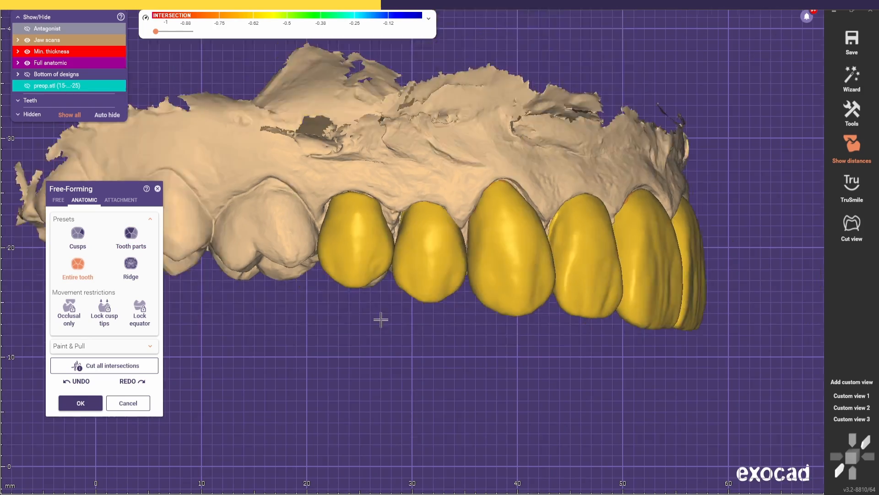
pyautogui.scroll(-2, 381, 260)
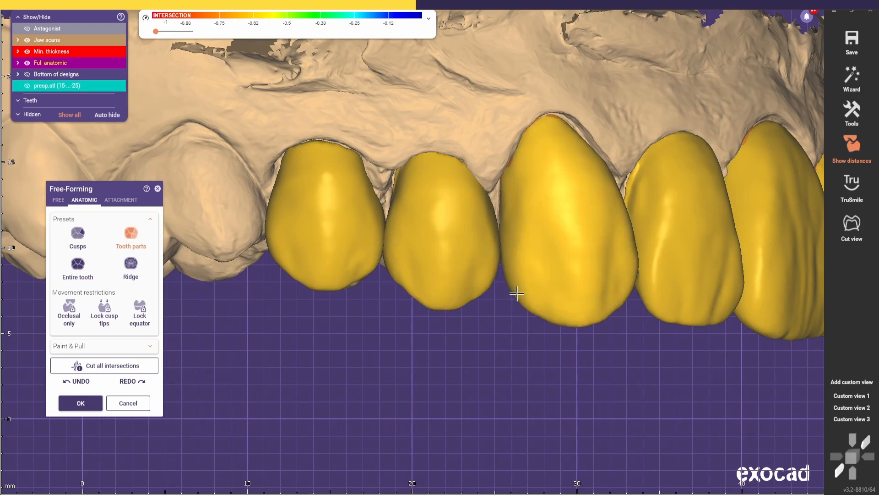
# Reshape the canine and premolar veneers on the patient's left side with the Tooth parts preset, checking them against the pre-op scan
pyautogui.moveTo(517, 293); pyautogui.dragTo(447, 334, button='right')
pyautogui.scroll(-5, 461, 322)
pyautogui.scroll(1, 440, 284)
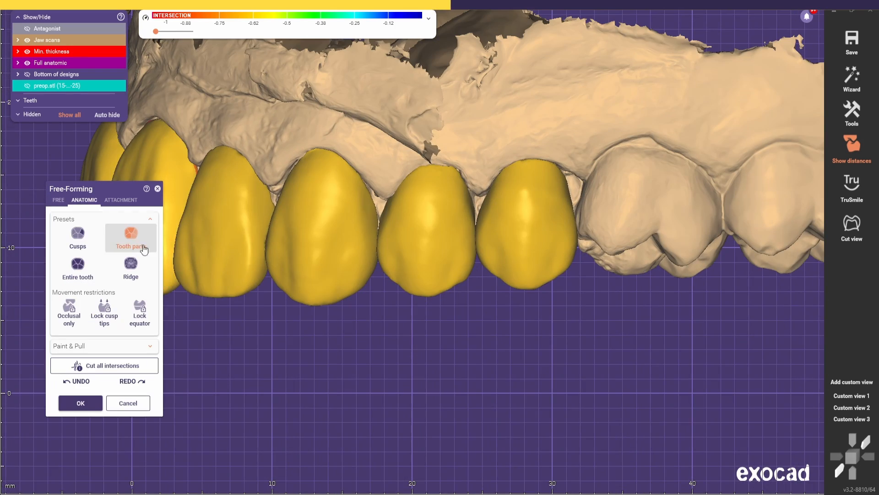
pyautogui.scroll(-1, 484, 247)
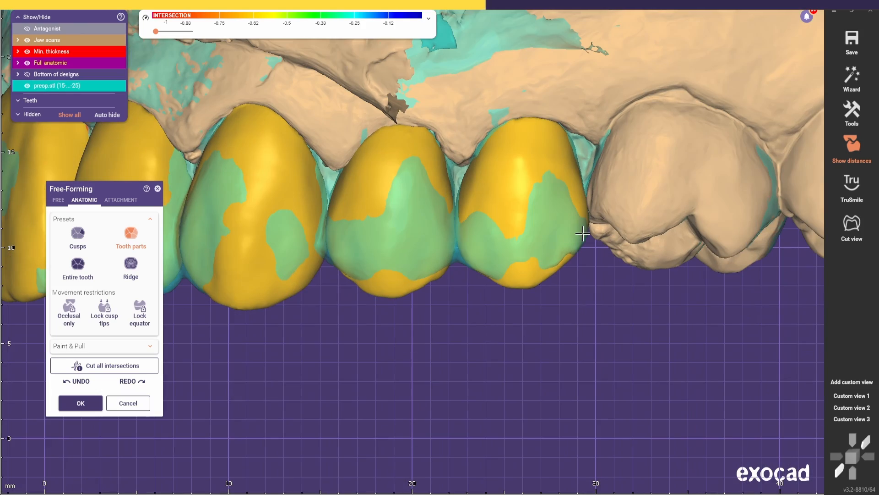
pyautogui.scroll(4, 353, 248)
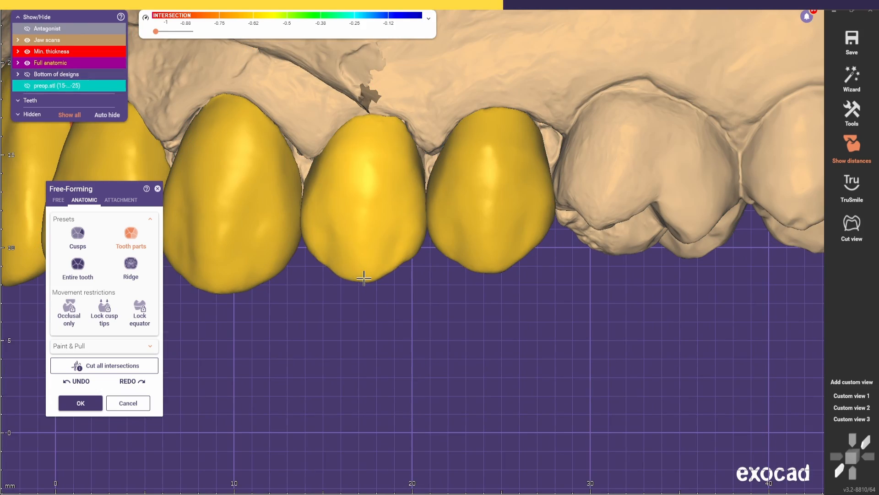
pyautogui.scroll(-8, 415, 245)
pyautogui.scroll(5, 370, 289)
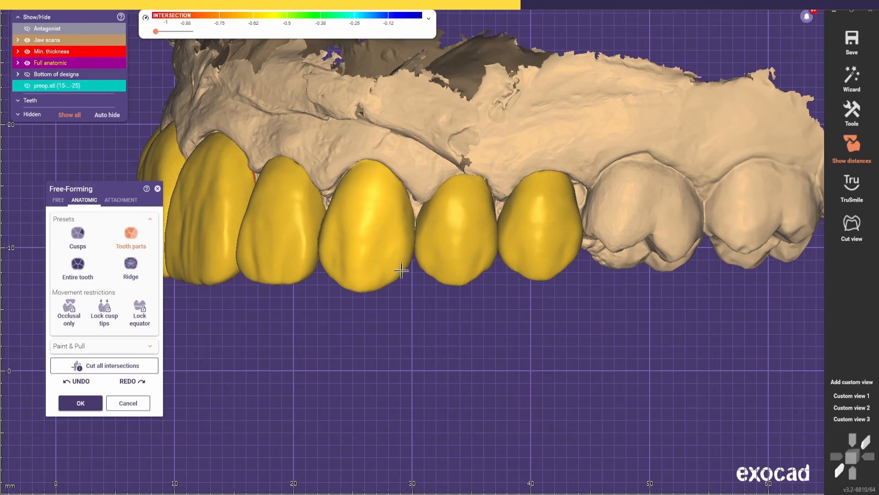
pyautogui.moveTo(403, 271); pyautogui.dragTo(393, 302, button='right')
# Adjust the front veneers with the Entire tooth preset in front view, comparing them with the pre-op scan
pyautogui.scroll(-2, 393, 303)
pyautogui.scroll(1, 392, 303)
pyautogui.click(864, 394)
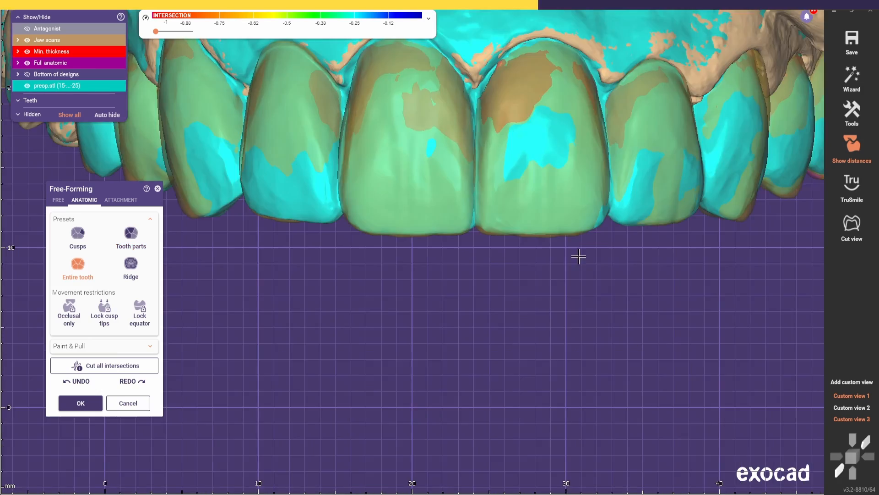
pyautogui.scroll(-5, 579, 255)
pyautogui.scroll(1, 350, 287)
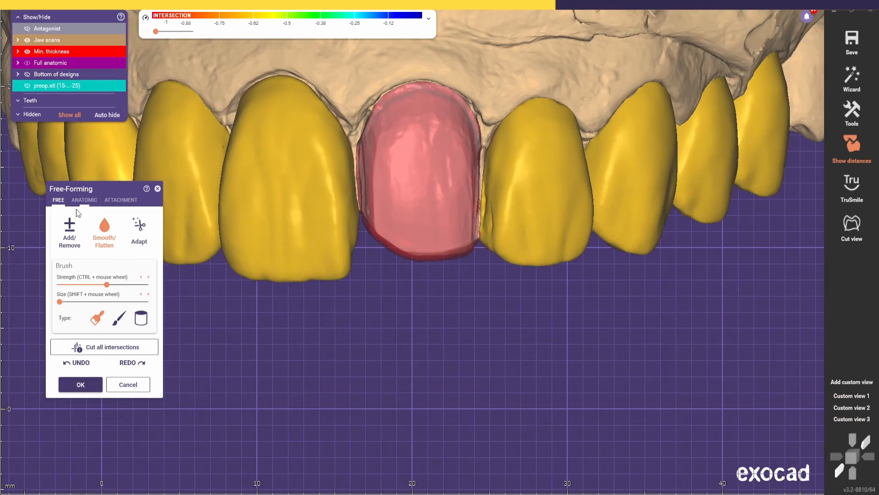
# Refine the mesial incisal corner of the right central incisor veneer with Add/Remove while the left central veneer is hidden
pyautogui.scroll(2, 402, 190)
pyautogui.scroll(2, 322, 269)
pyautogui.moveTo(322, 269); pyautogui.dragTo(326, 296)
pyautogui.press('ctrl')
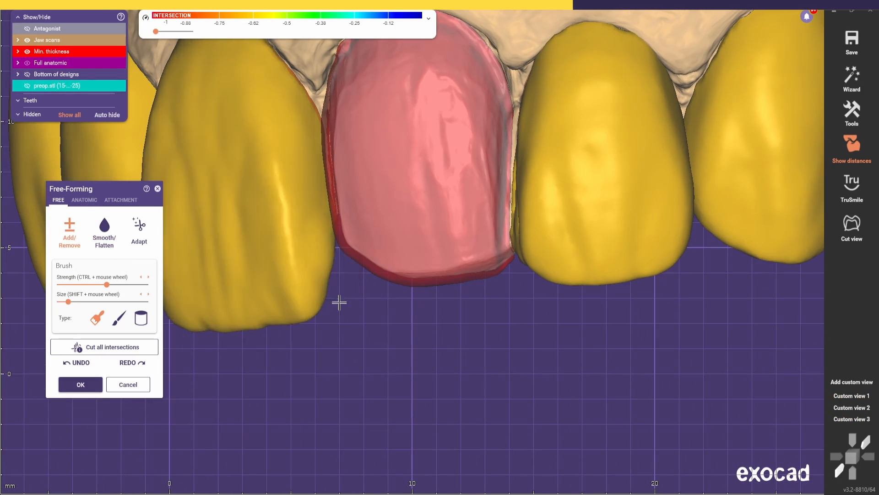
pyautogui.press('ctrl')
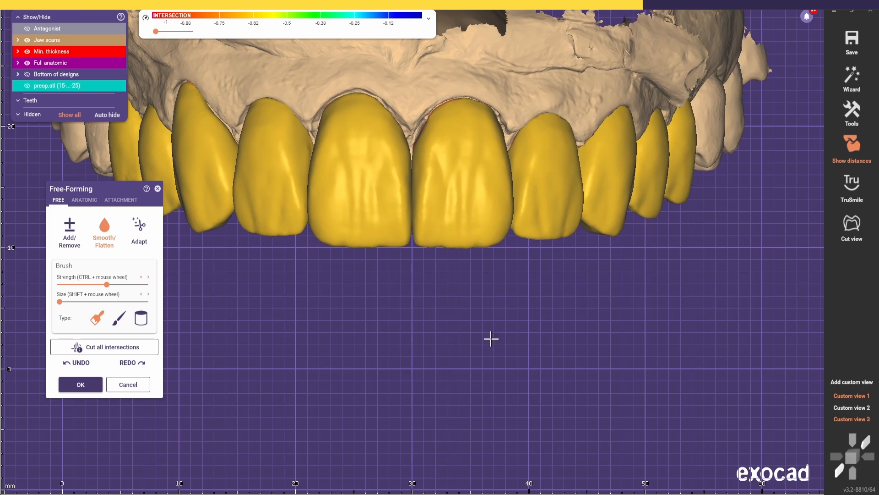
# Fine-tune the shapes of the veneers across the arch from the front with the Entire tooth and Tooth parts presets
pyautogui.hotkey('shift', 'F2')
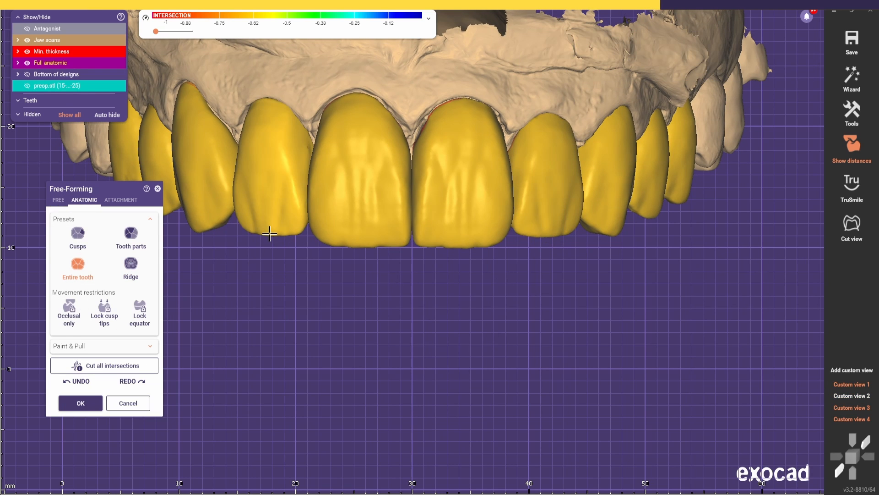
pyautogui.moveTo(324, 302); pyautogui.dragTo(479, 315, button='right')
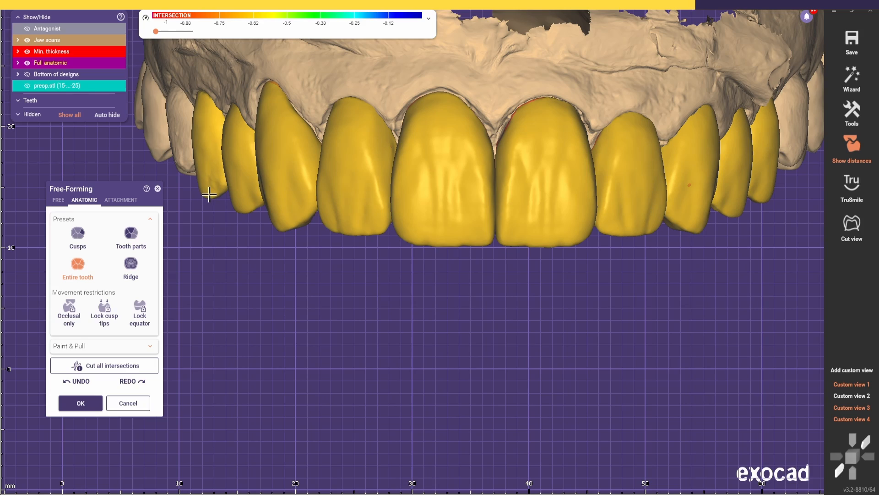
pyautogui.click(131, 237)
pyautogui.scroll(-5, 580, 315)
pyautogui.moveTo(566, 230)
pyautogui.mouseDown(button='right')
pyautogui.moveTo(581, 314)
pyautogui.moveTo(564, 325)
pyautogui.moveTo(558, 238)
pyautogui.mouseUp(button='right')
pyautogui.scroll(-2, 588, 269)
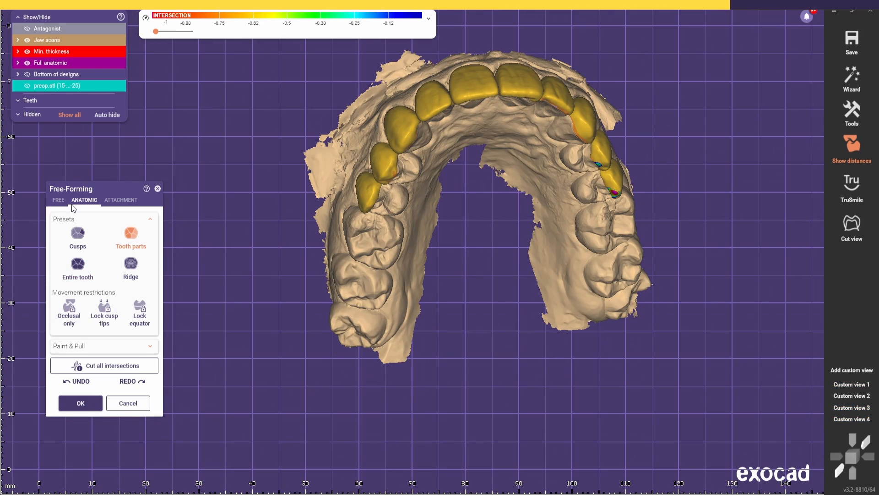
# Smooth the occlusal surface of the second premolar veneer on the patient's left side with Smooth/Flatten, changing the brush type
pyautogui.click(59, 200)
pyautogui.click(139, 232)
pyautogui.click(78, 270)
pyautogui.scroll(6, 609, 188)
pyautogui.click(105, 232)
pyautogui.scroll(4, 618, 169)
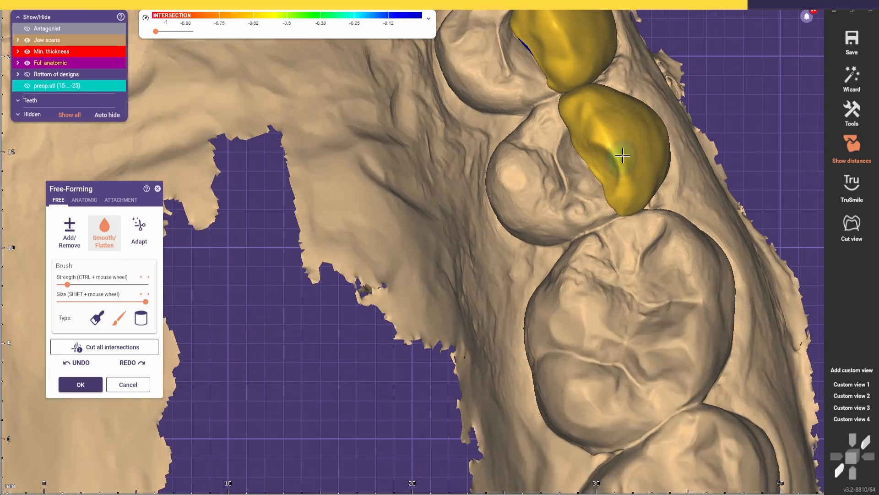
pyautogui.moveTo(622, 153); pyautogui.dragTo(618, 176, button='right')
pyautogui.click(97, 318)
pyautogui.scroll(3, 624, 161)
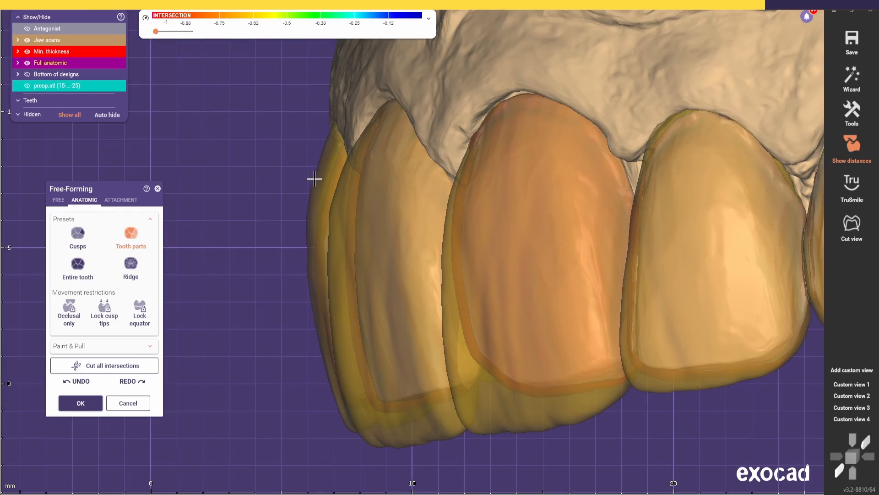
# Examine the semi-transparent veneers over the prepared teeth from both sides and in profile
pyautogui.moveTo(312, 199); pyautogui.dragTo(627, 191, button='right')
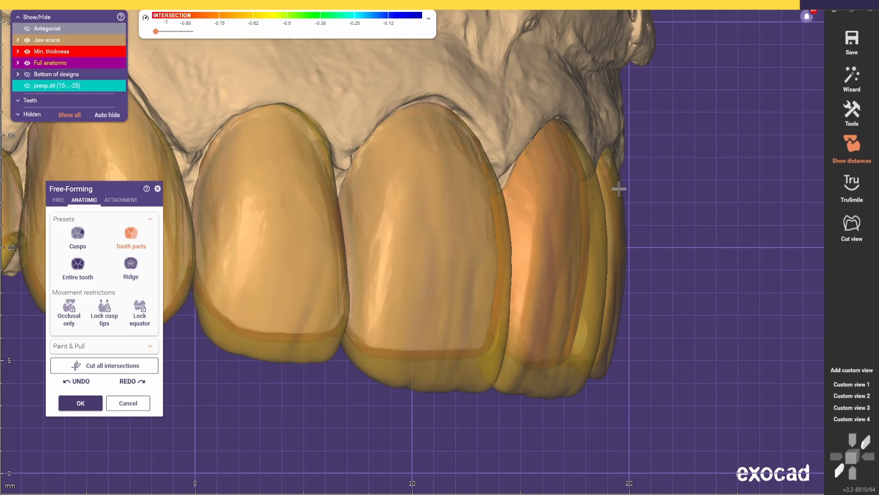
pyautogui.scroll(-3, 628, 221)
pyautogui.scroll(-3, 398, 284)
pyautogui.moveTo(565, 318); pyautogui.dragTo(273, 236, button='right')
pyautogui.scroll(1, 388, 297)
pyautogui.scroll(4, 481, 175)
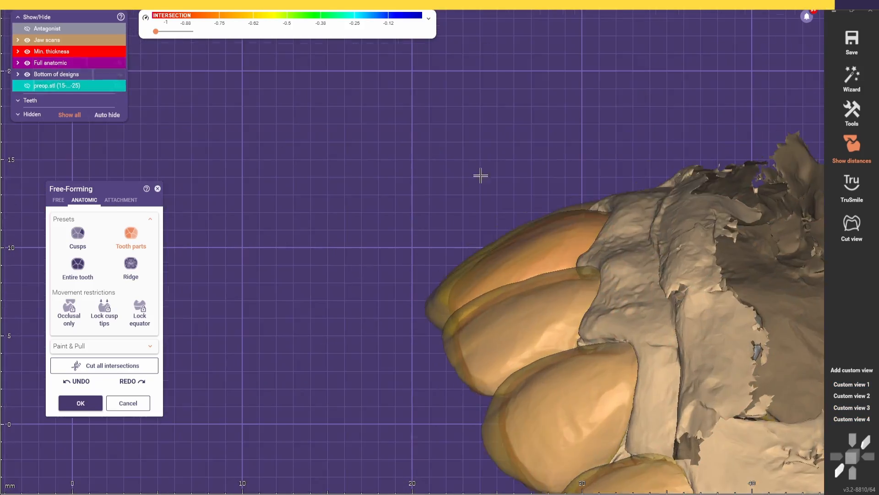
pyautogui.moveTo(481, 175); pyautogui.dragTo(589, 230, button='right')
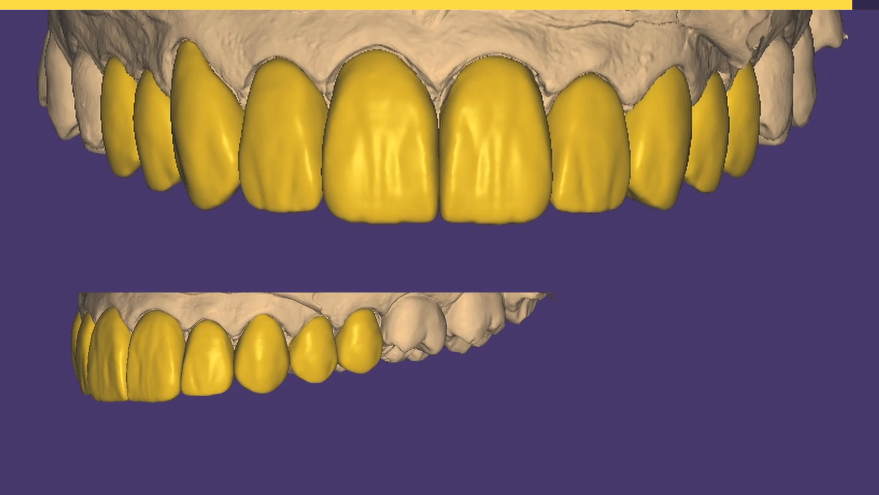